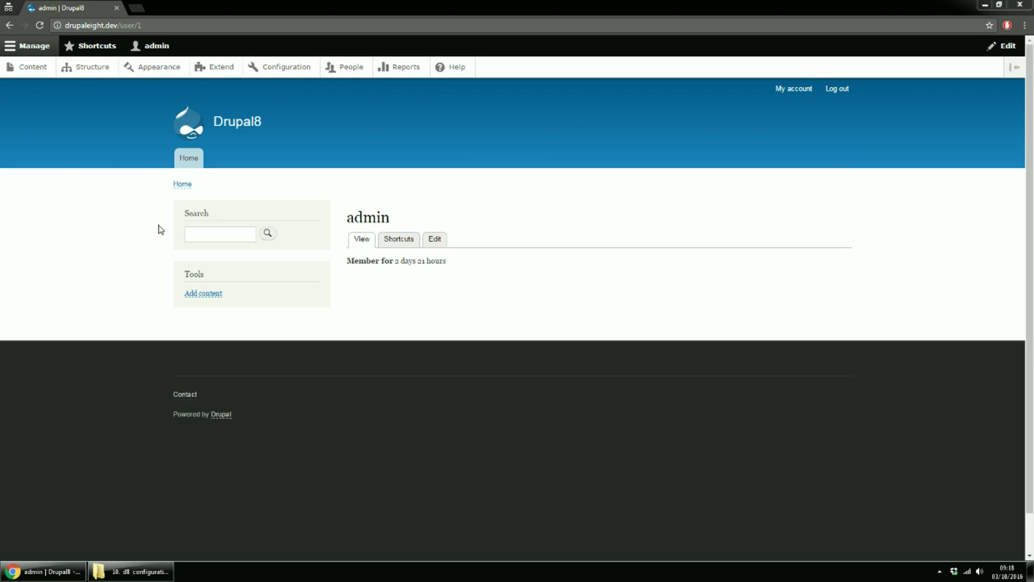
Step: Tick the Language module under Extend, then filter the module list by 'interface tra'
click(222, 68)
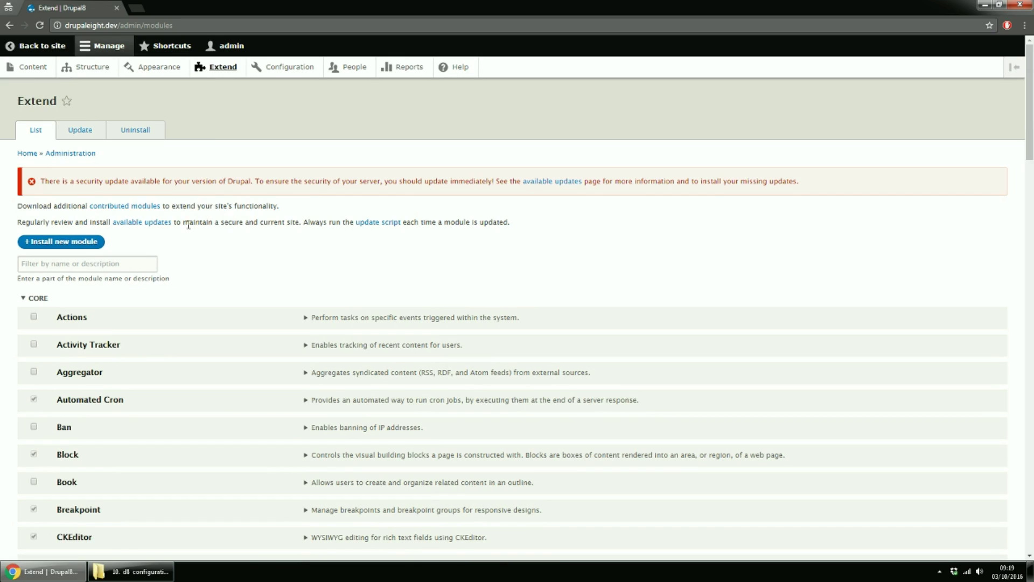
click(132, 262)
text(lang)
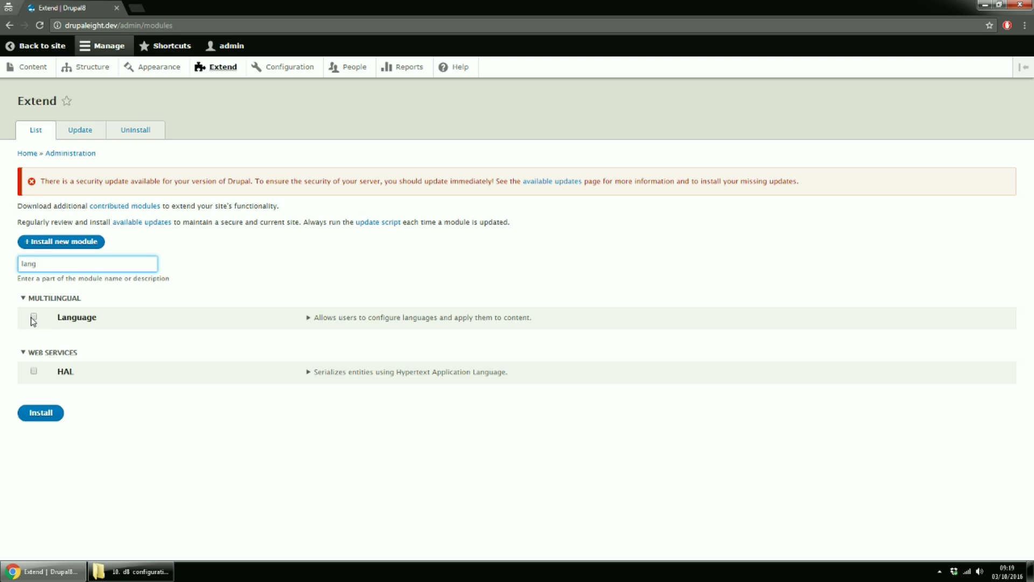
click(33, 318)
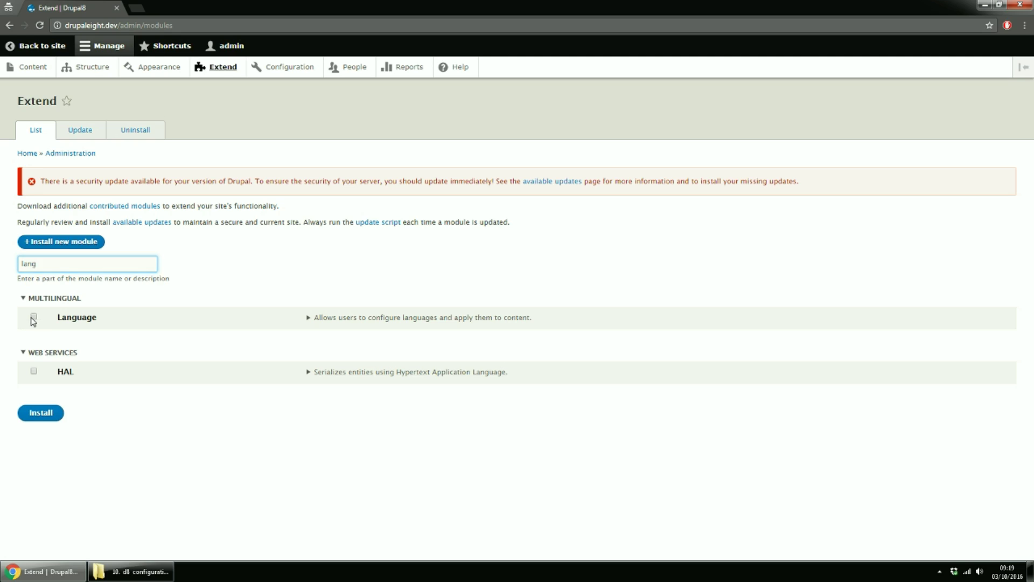
double_click(36, 264)
text(interf)
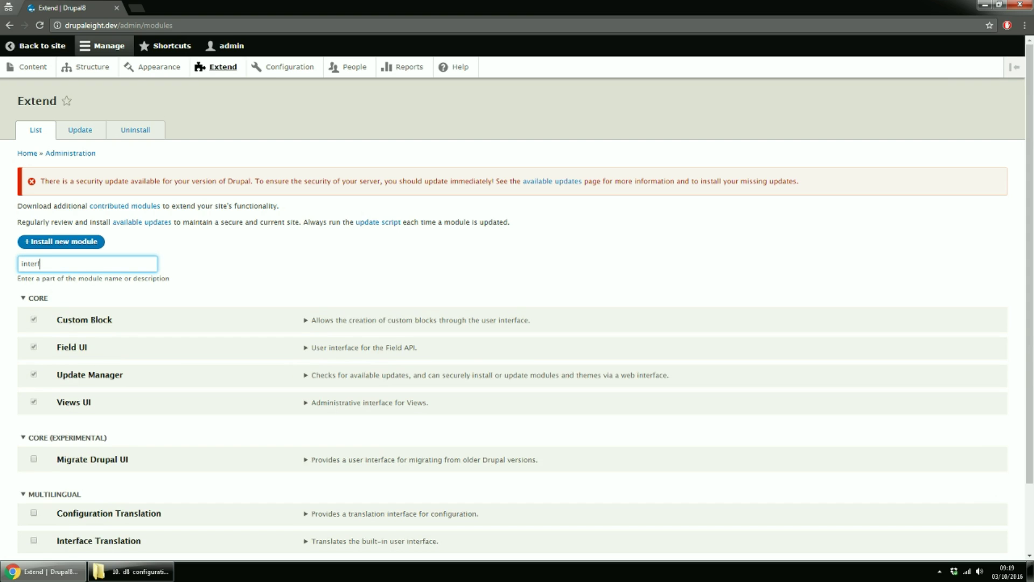
text(ace tra)
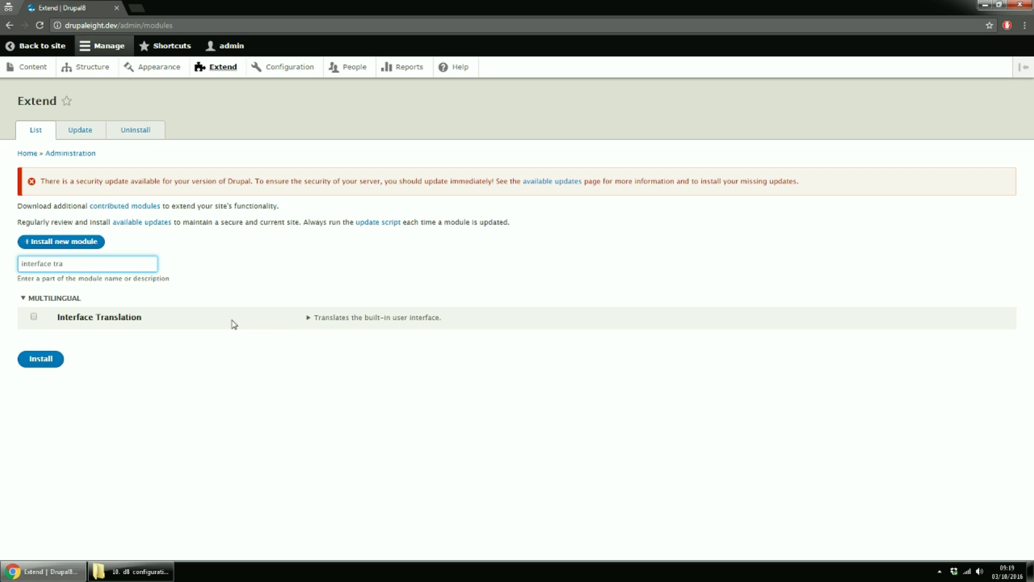
Step: Tick Interface Translation, Content Translation and Configuration Translation, then install all four modules
click(34, 317)
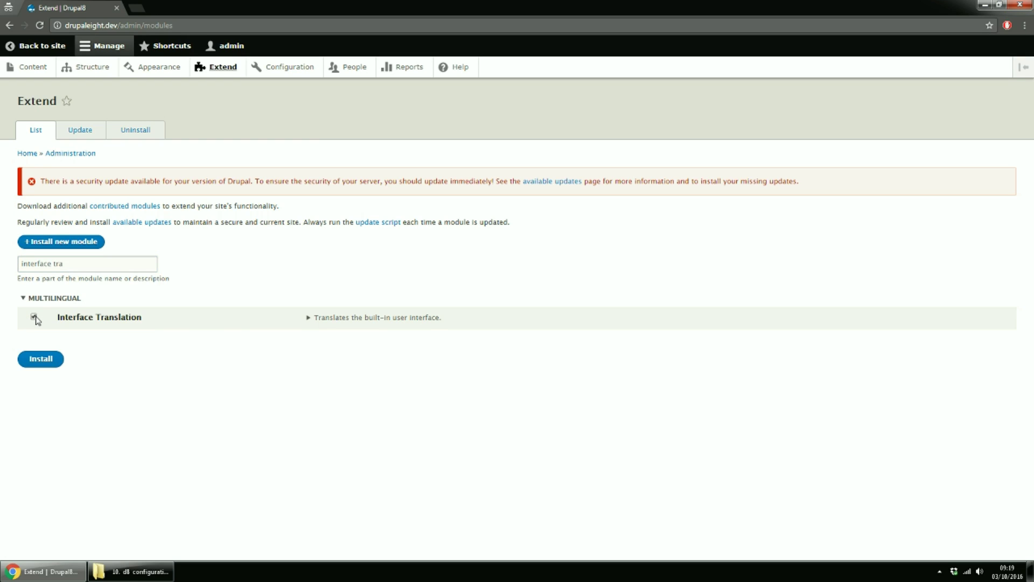
double_click(50, 264)
text(content)
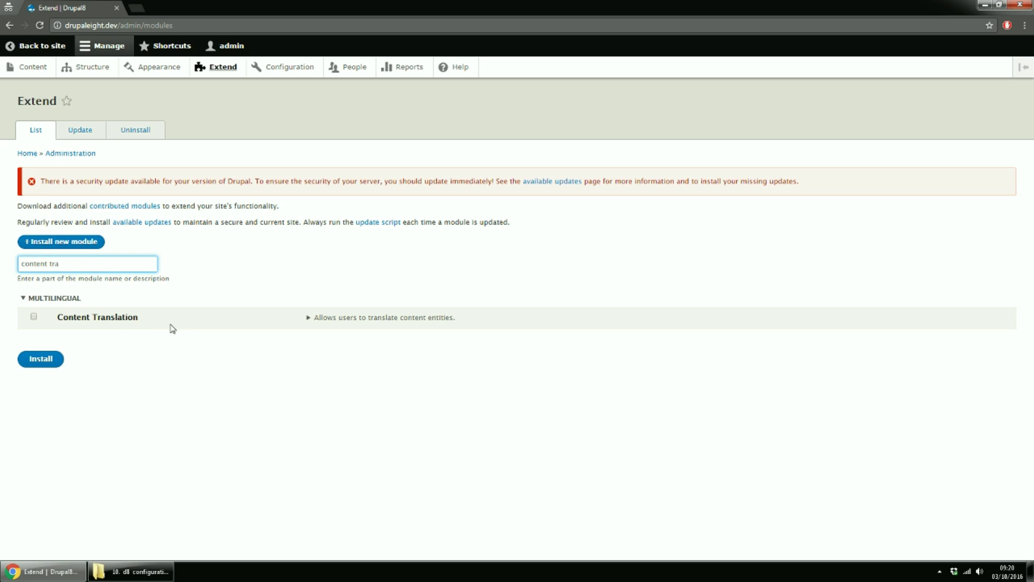
click(34, 317)
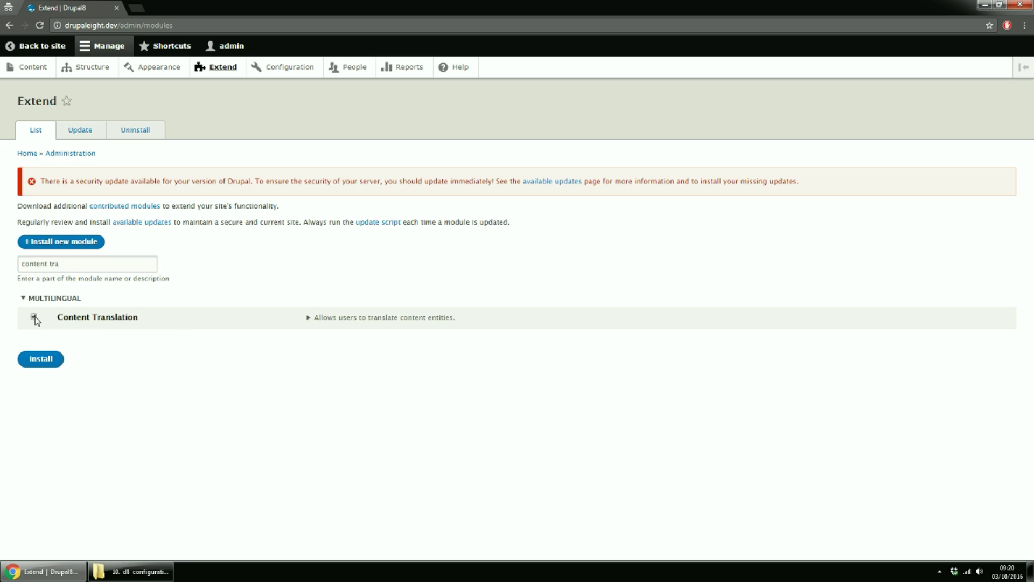
double_click(30, 264)
text(configuration)
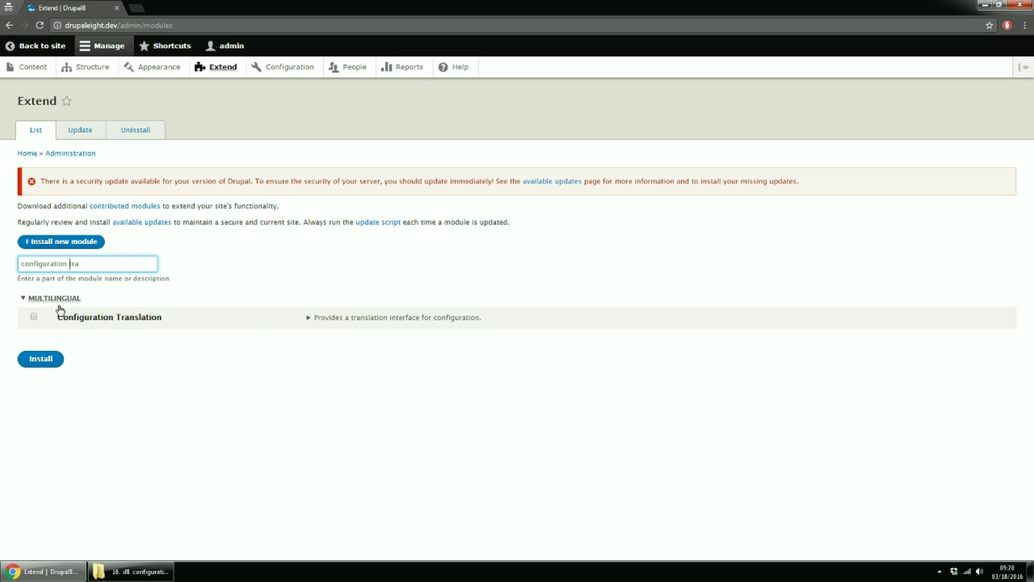
click(34, 318)
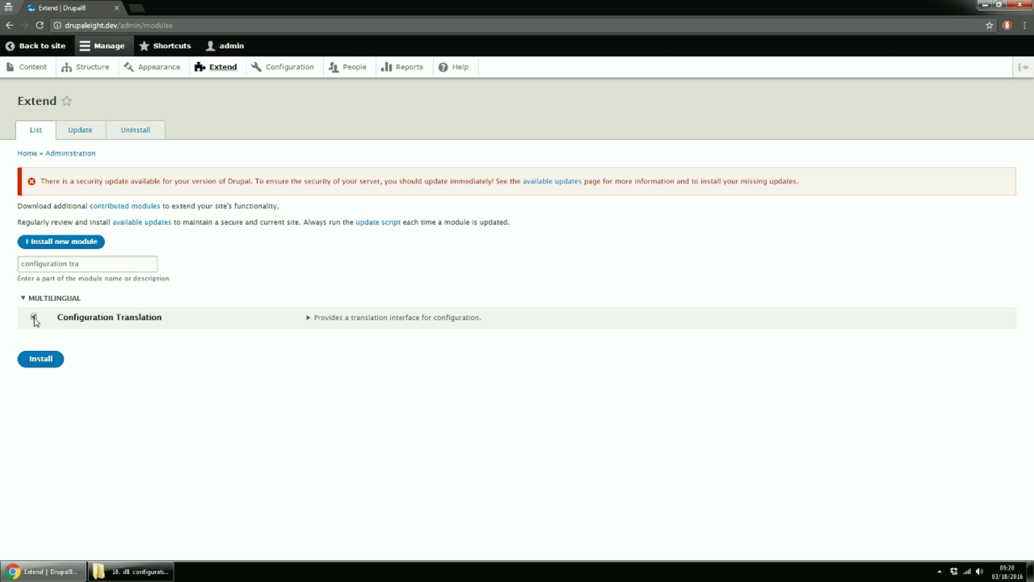
click(46, 363)
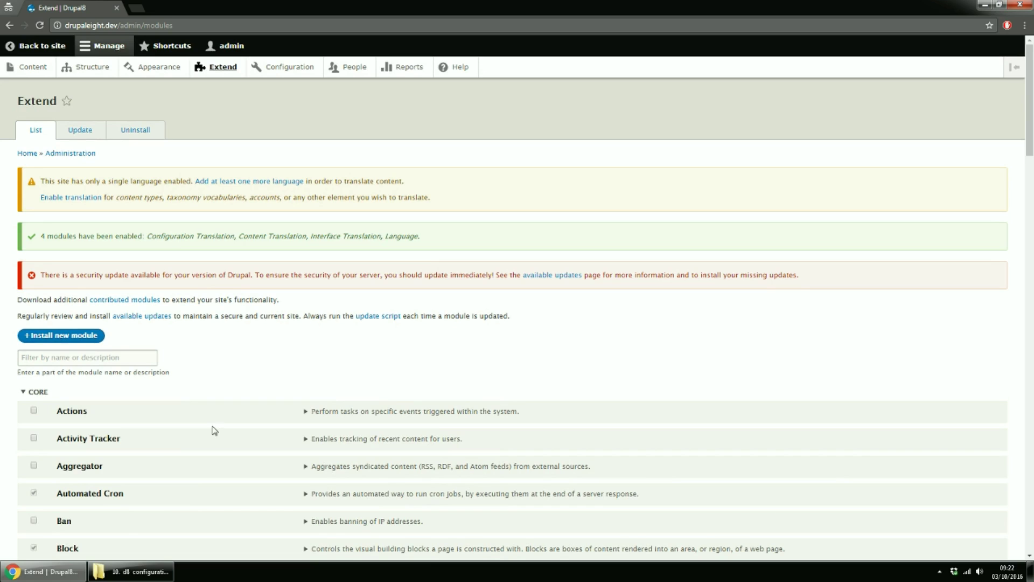
Step: Under Configuration > Languages, choose Romanian in the Add language form and add it
click(287, 68)
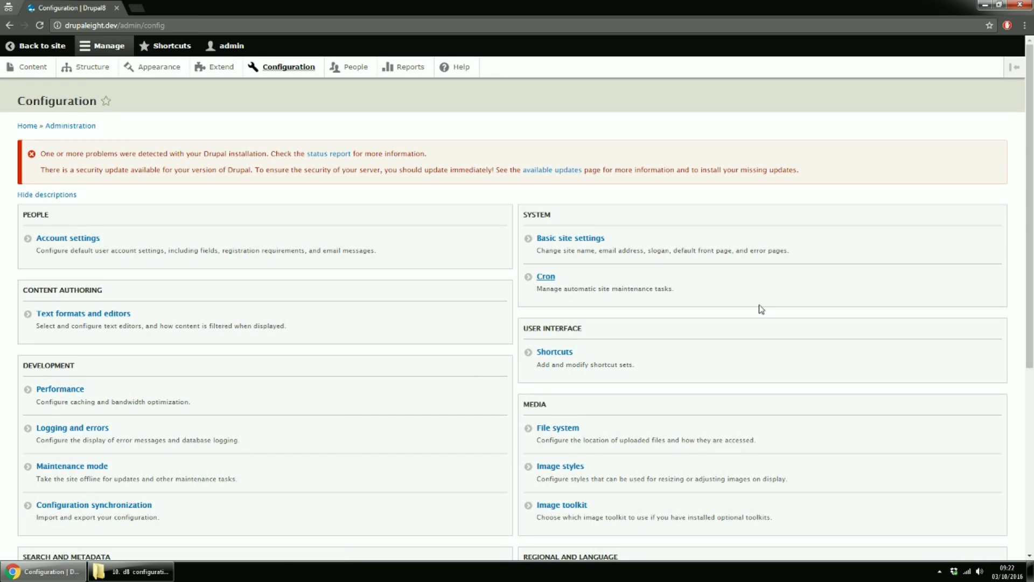
scroll(761, 309, down, 3)
scroll(761, 309, down, 3)
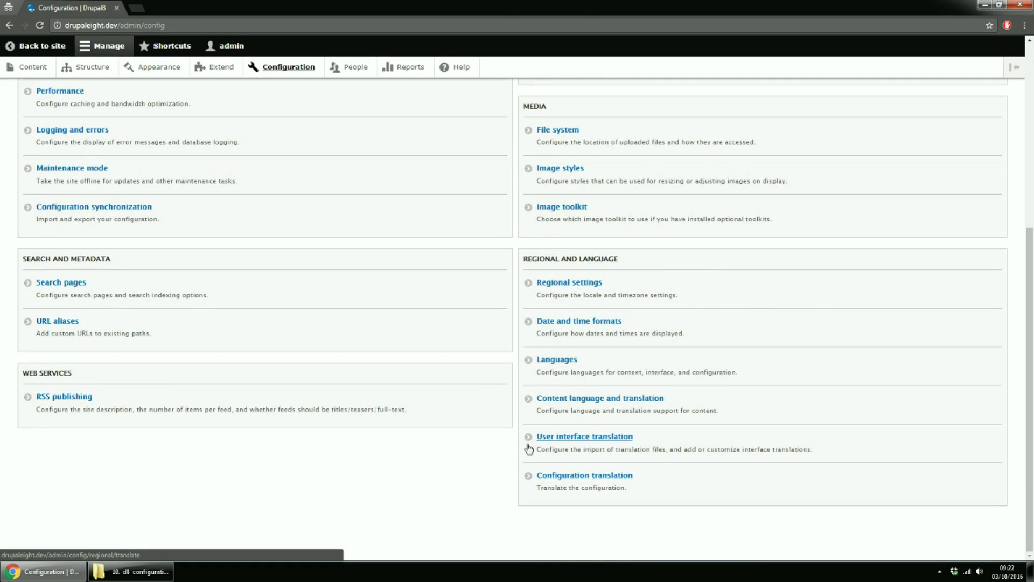
click(568, 362)
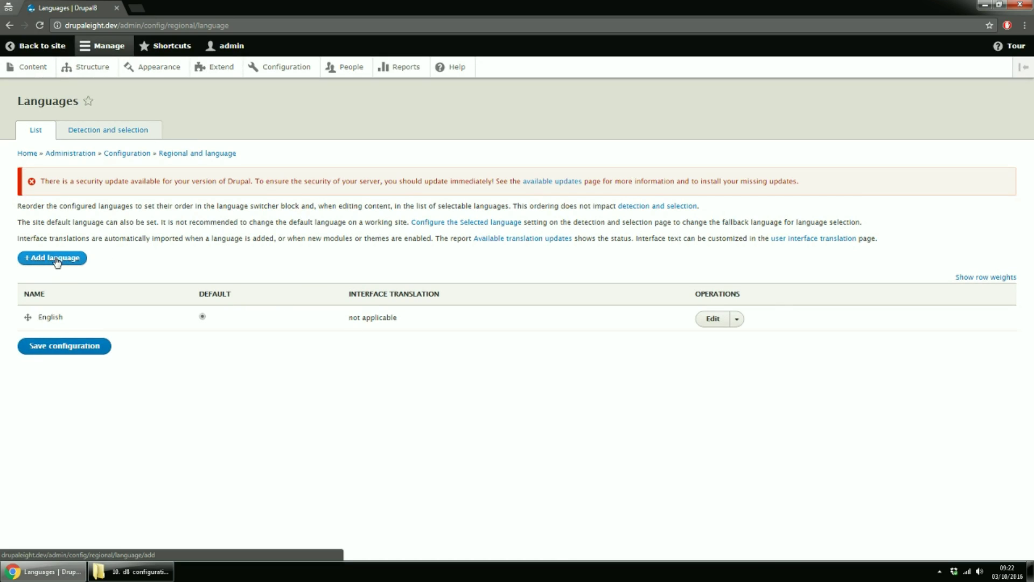
click(58, 259)
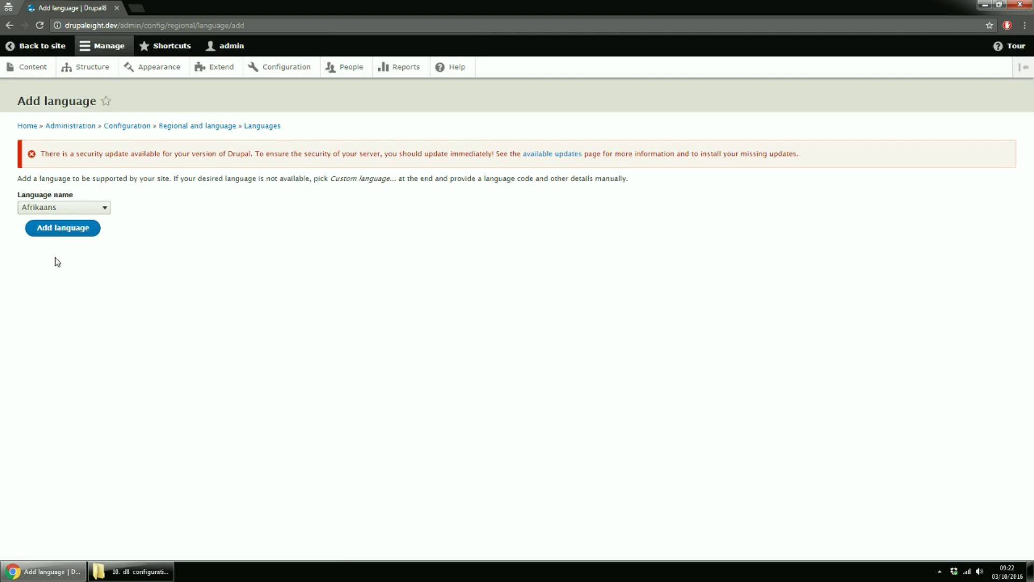
click(90, 209)
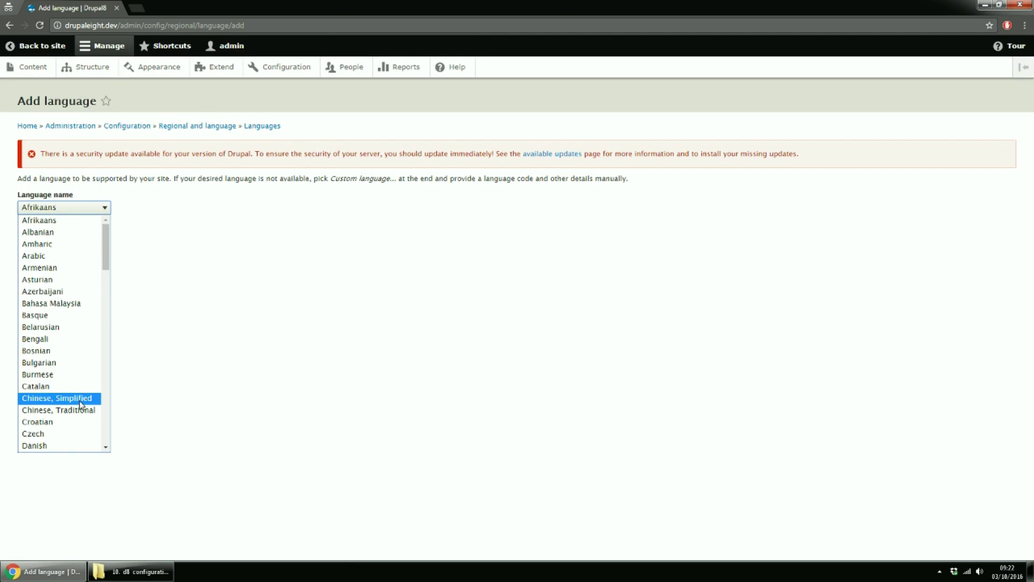
scroll(76, 404, down, 10)
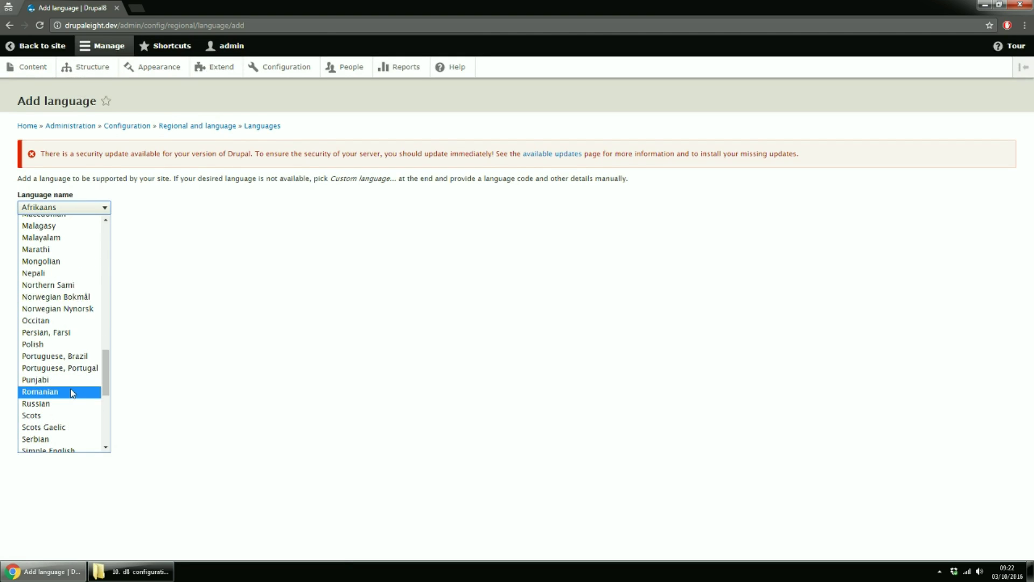
click(72, 391)
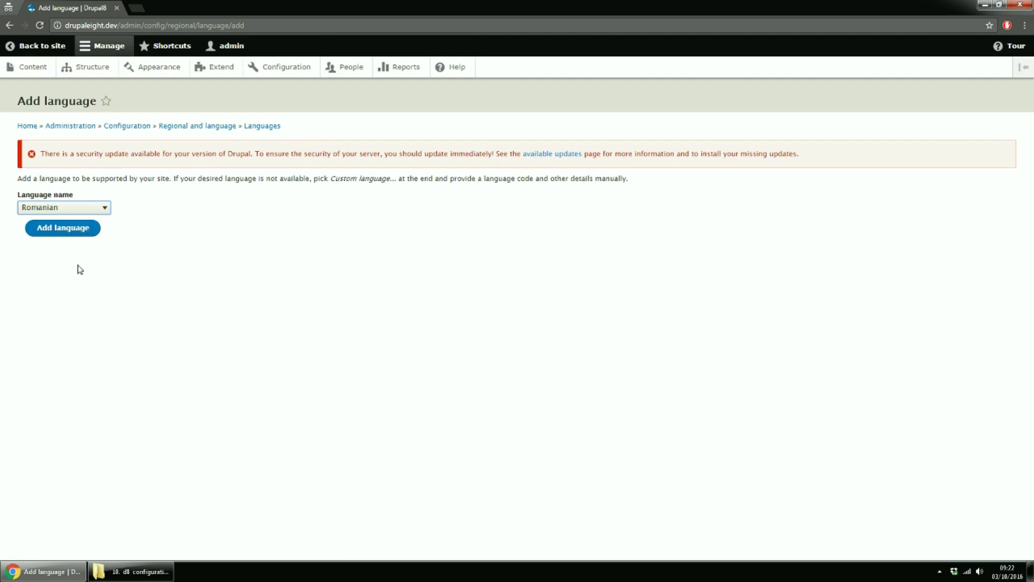
click(50, 228)
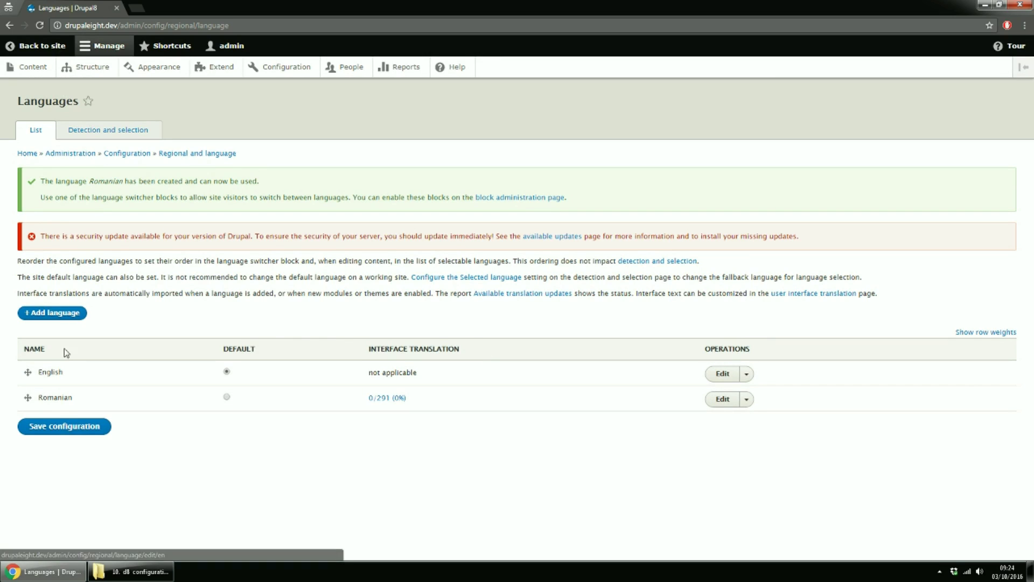
Step: Save the English language with 'Enable interface translation to English' ticked
click(731, 376)
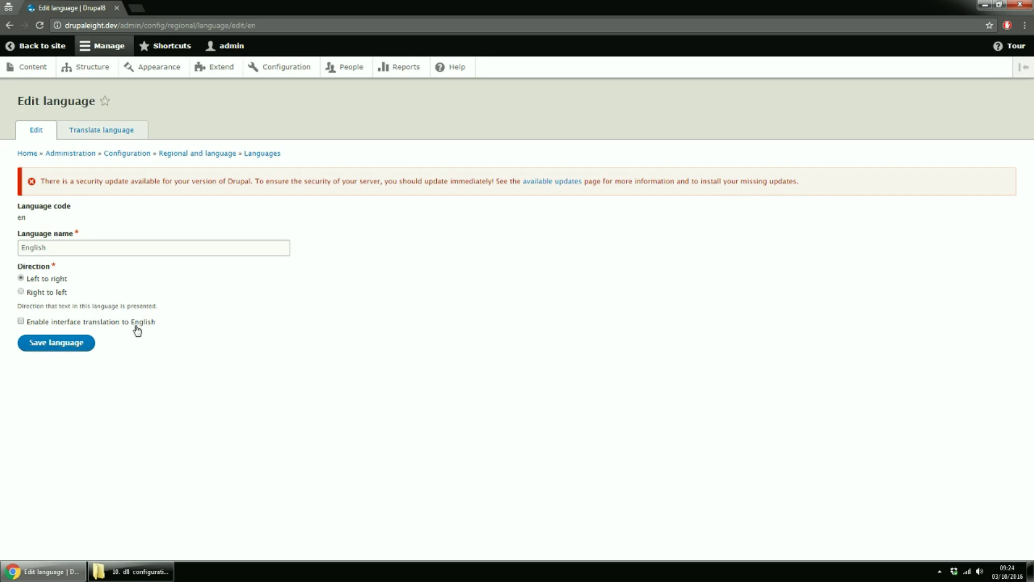
click(61, 349)
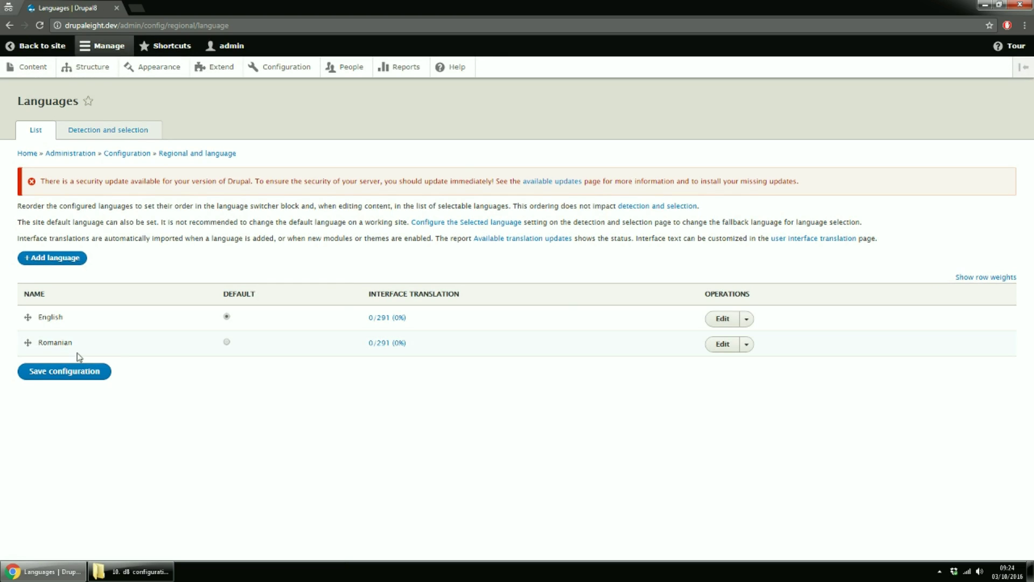
Step: View the Detection and selection settings, then return to the Regional and language overview
click(106, 132)
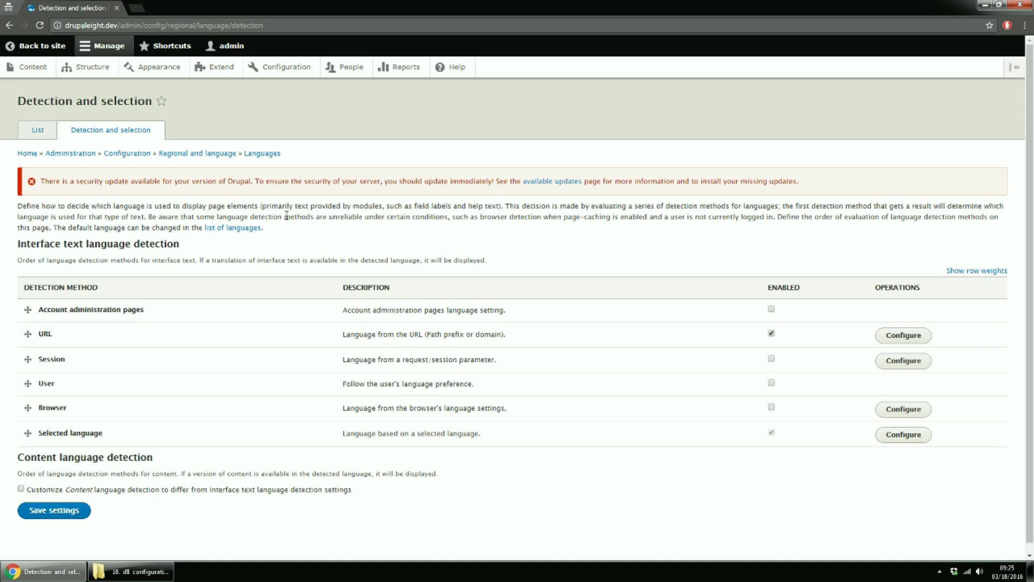
click(185, 154)
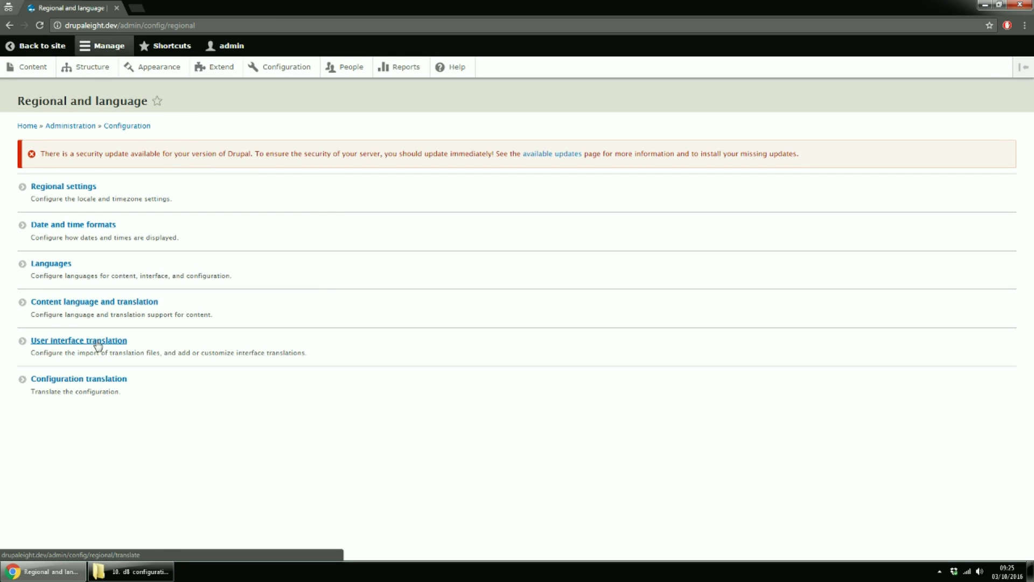
Step: Open User interface translation, look at the Import and Export pages, and return to Translate
click(49, 343)
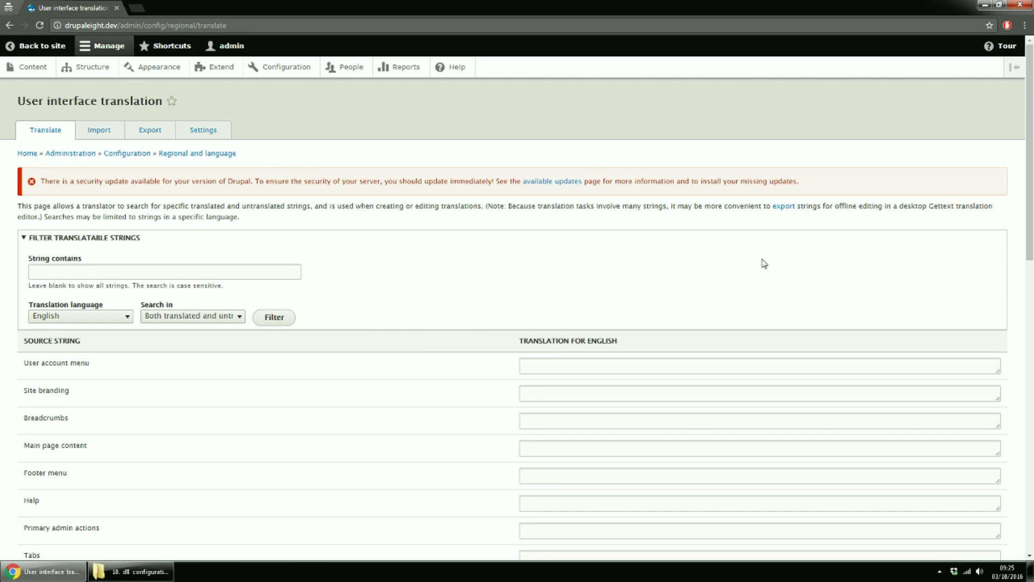
scroll(765, 263, down, 4)
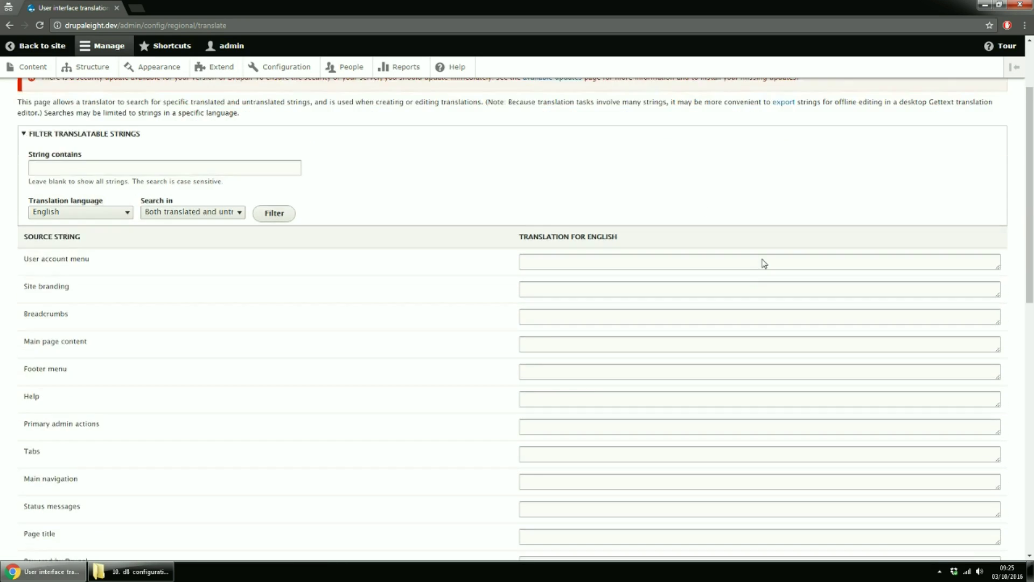
scroll(765, 263, up, 3)
scroll(765, 264, up, 1)
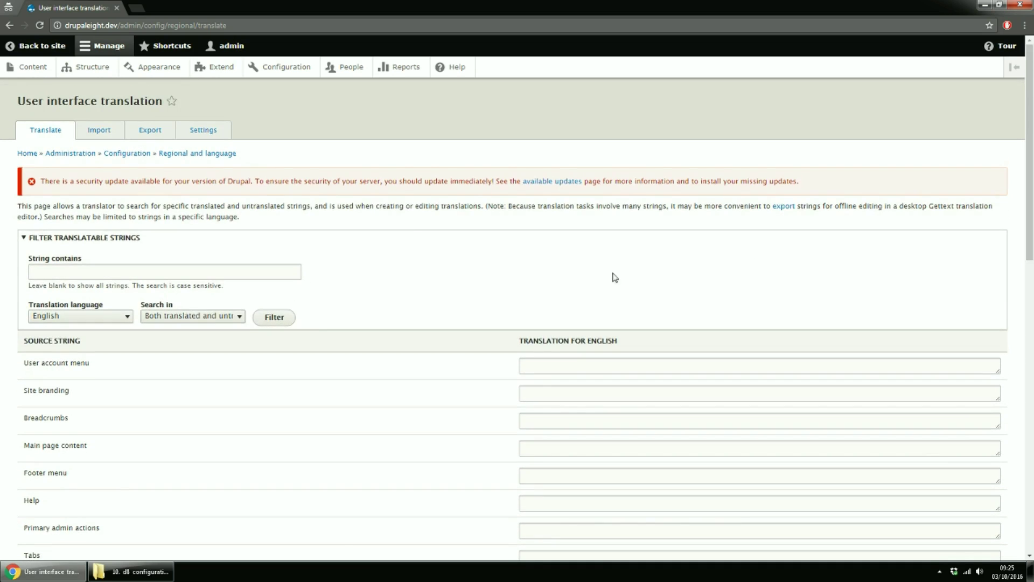
click(105, 135)
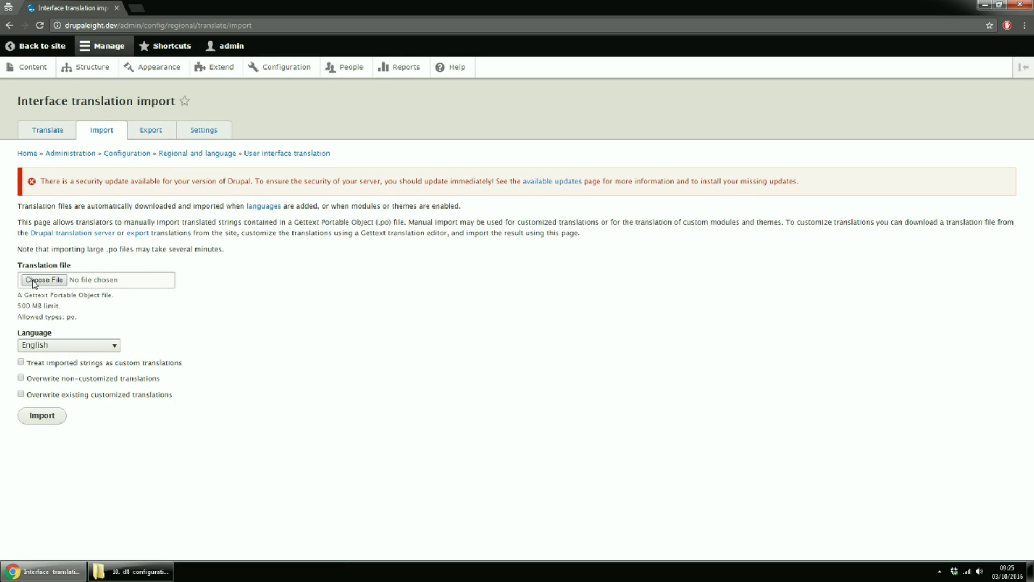
click(153, 131)
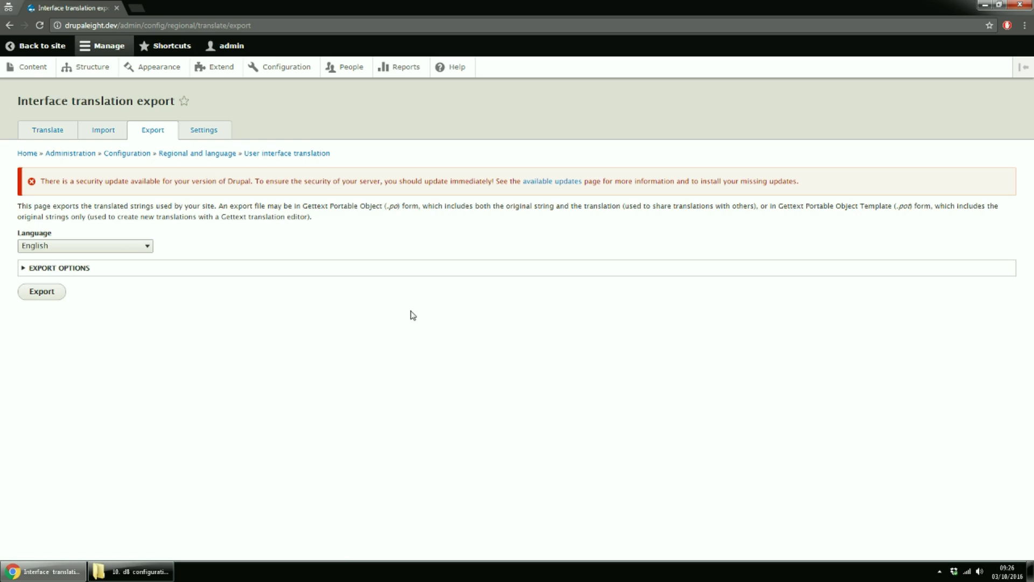
click(46, 132)
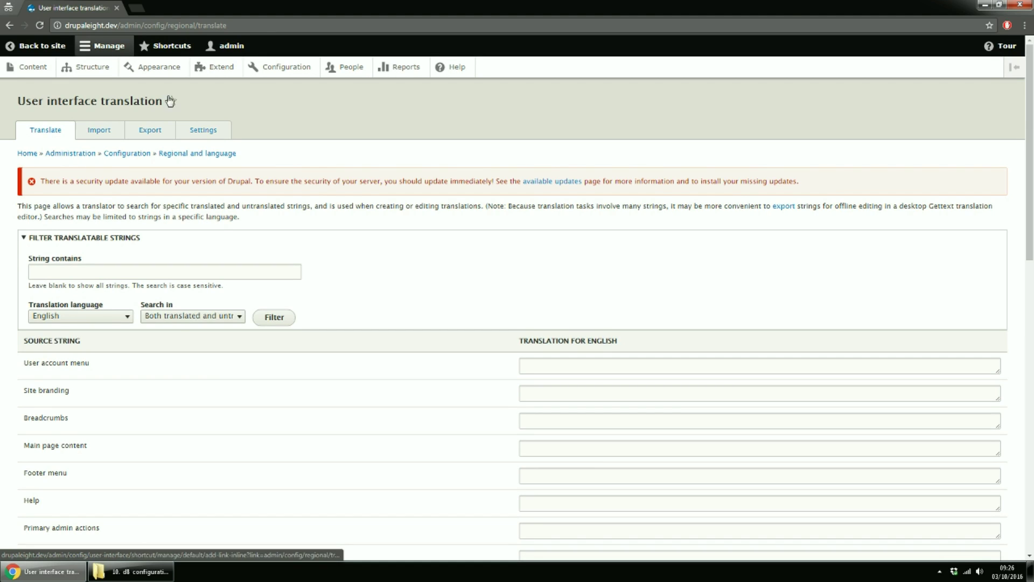
Step: Place and save the Language switcher block in the Sidebar first region of Block layout
right_click(96, 72)
click(100, 77)
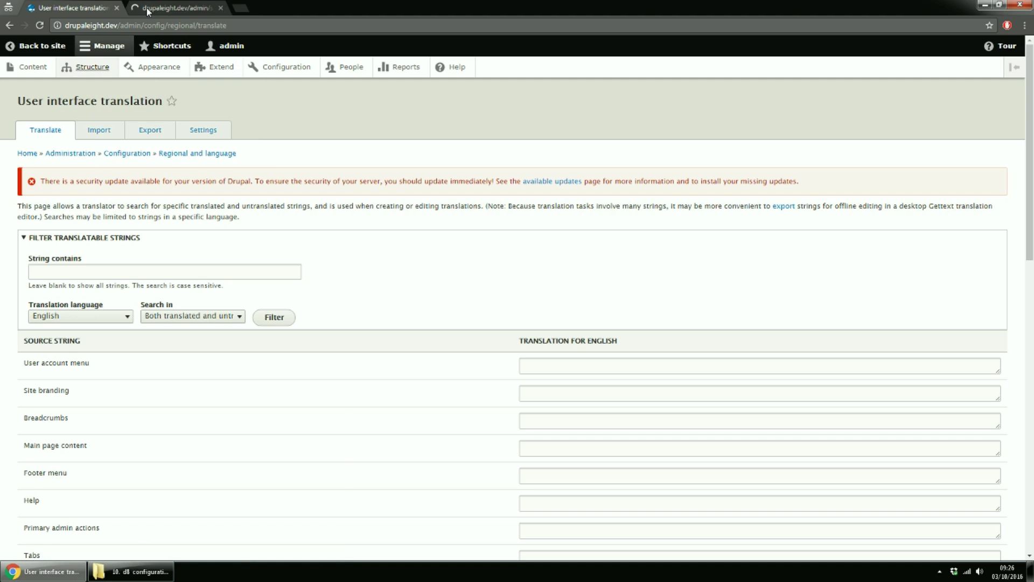
click(152, 9)
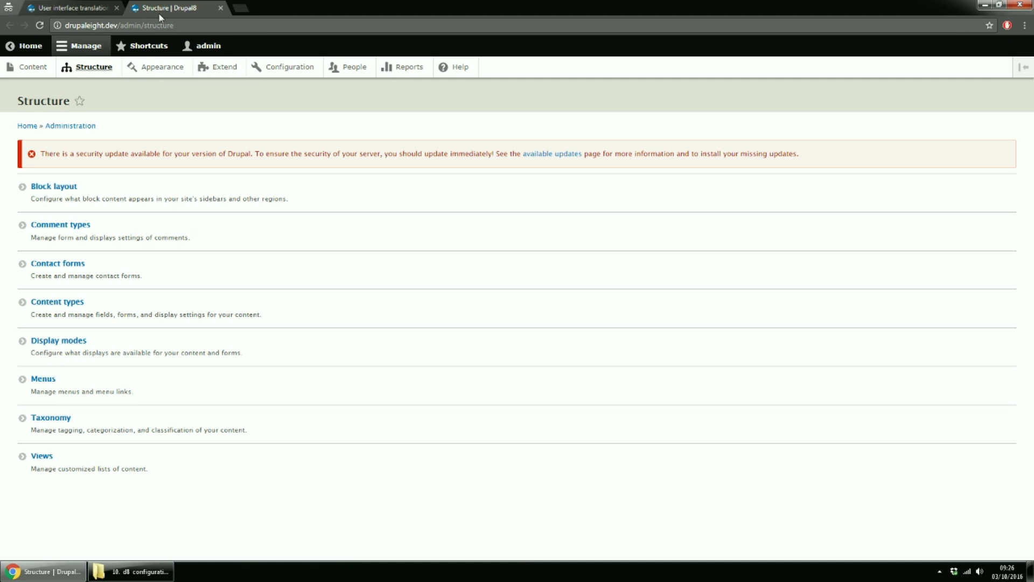
click(68, 189)
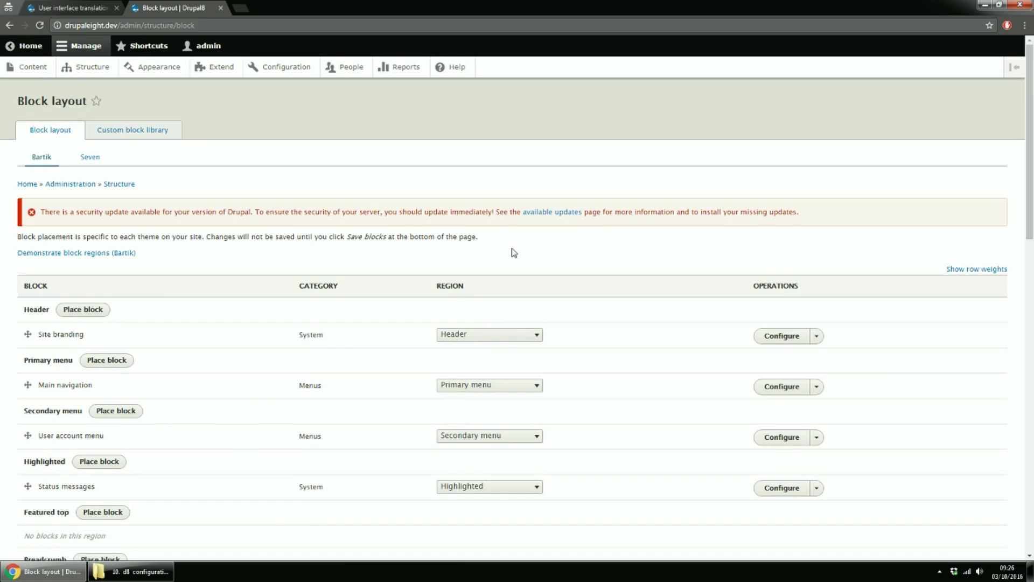
scroll(524, 322, down, 3)
scroll(525, 322, down, 5)
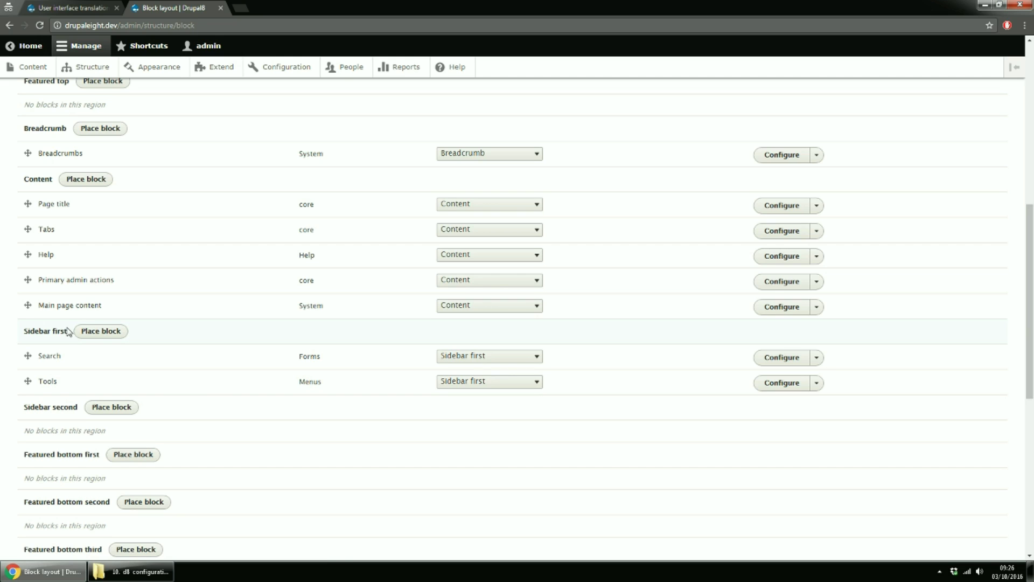
click(104, 333)
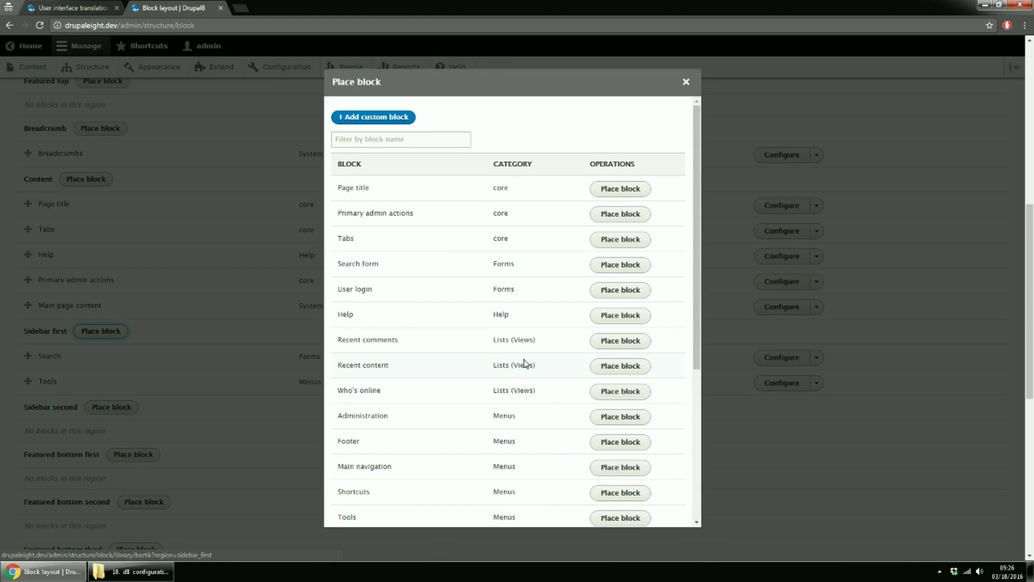
scroll(524, 363, down, 3)
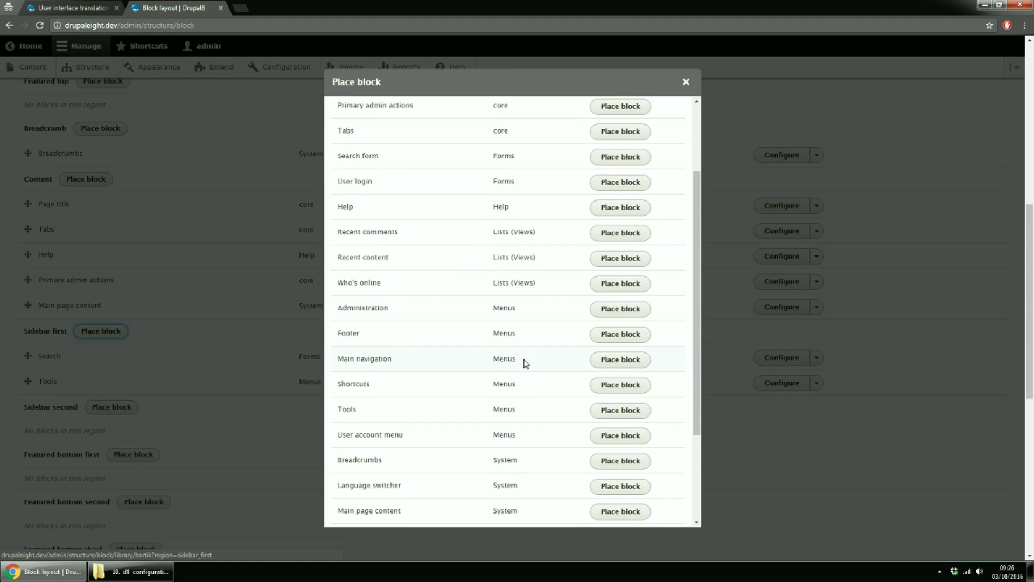
click(640, 433)
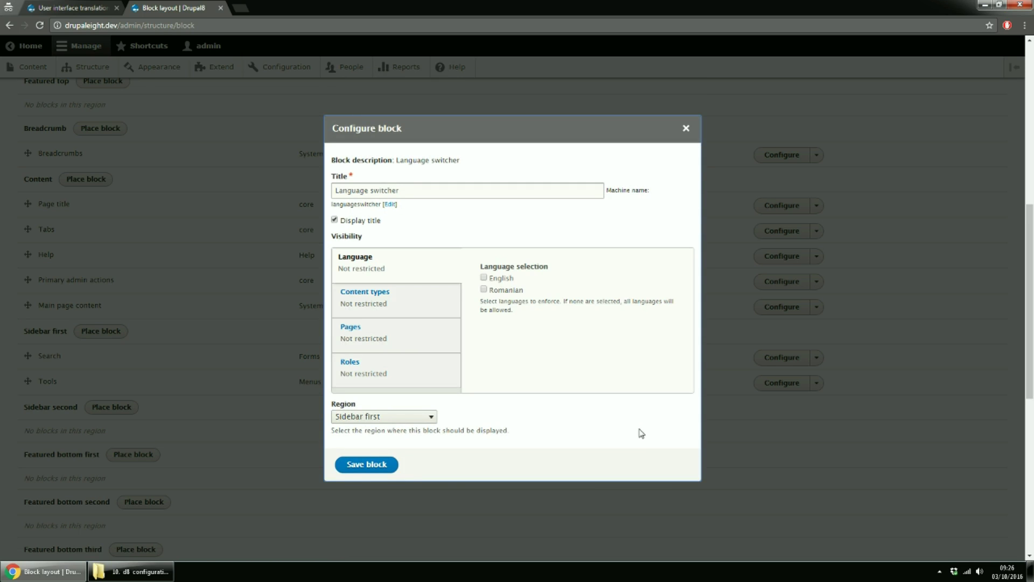
click(370, 473)
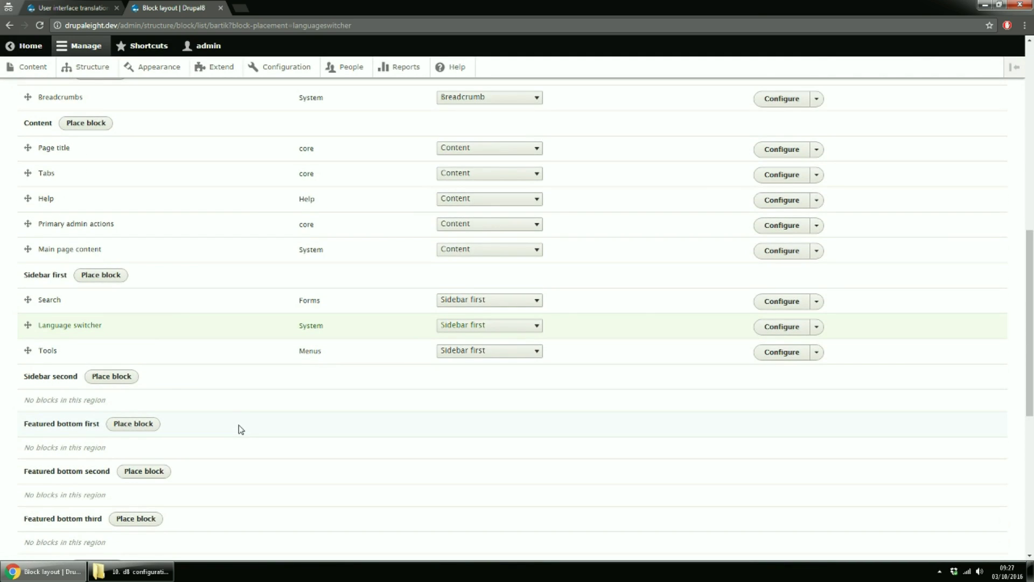
Step: Move Language switcher above Search, save the block order, and reload the front page
drag(27, 325, 27, 298)
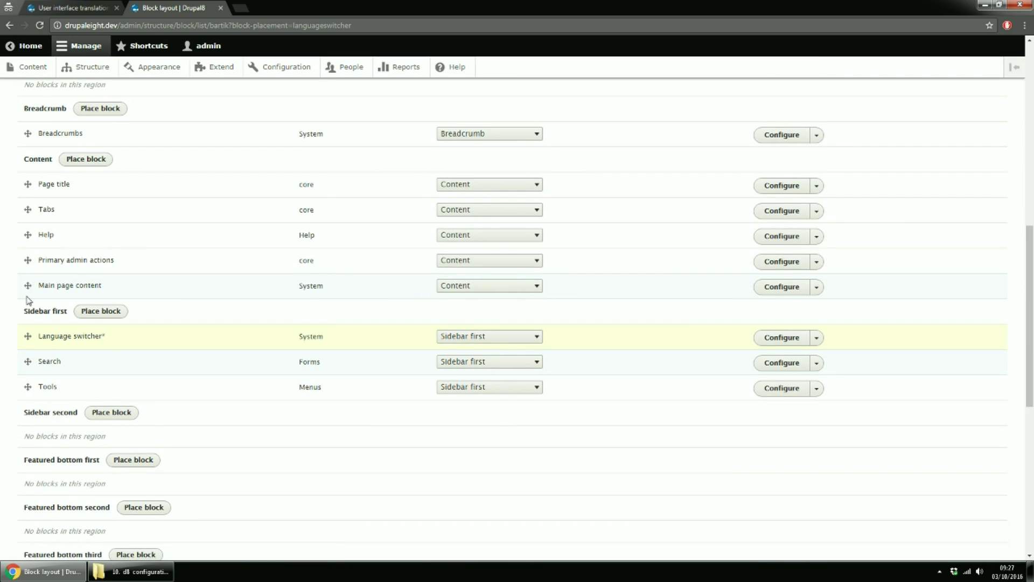
right_click(31, 45)
click(65, 53)
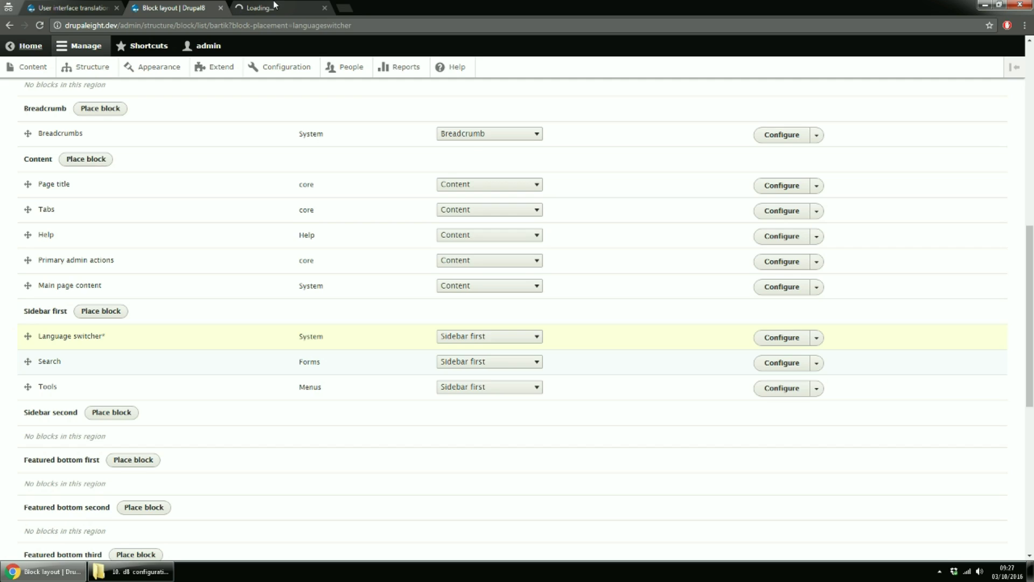
click(274, 6)
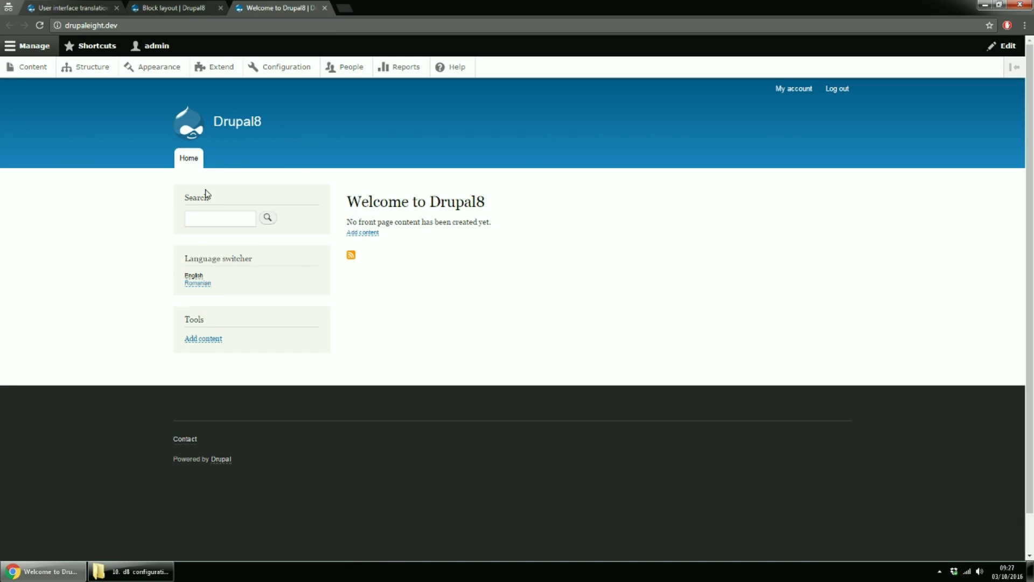
mouse_move(194, 279)
click(167, 11)
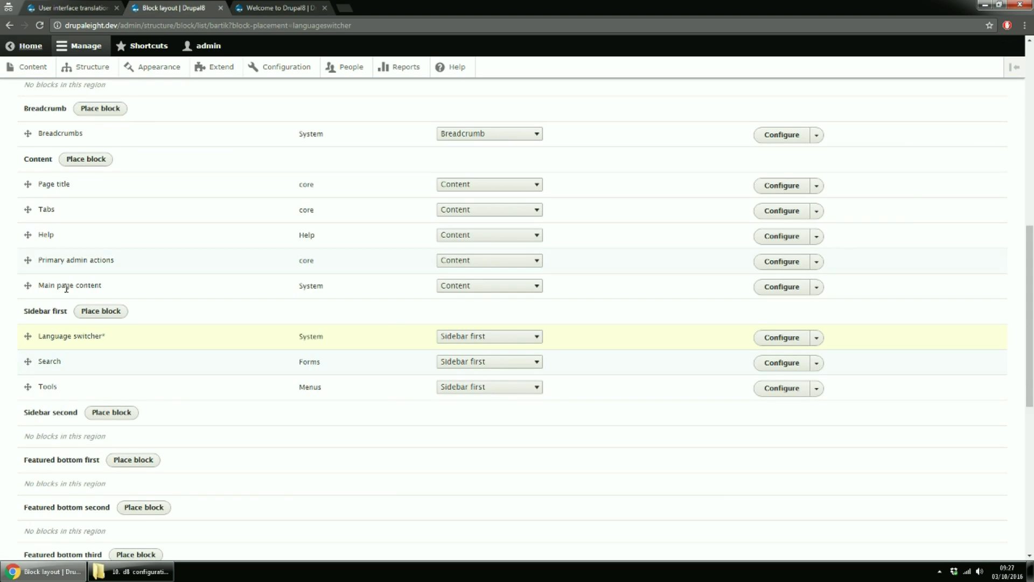
scroll(237, 365, down, 4)
scroll(245, 363, down, 4)
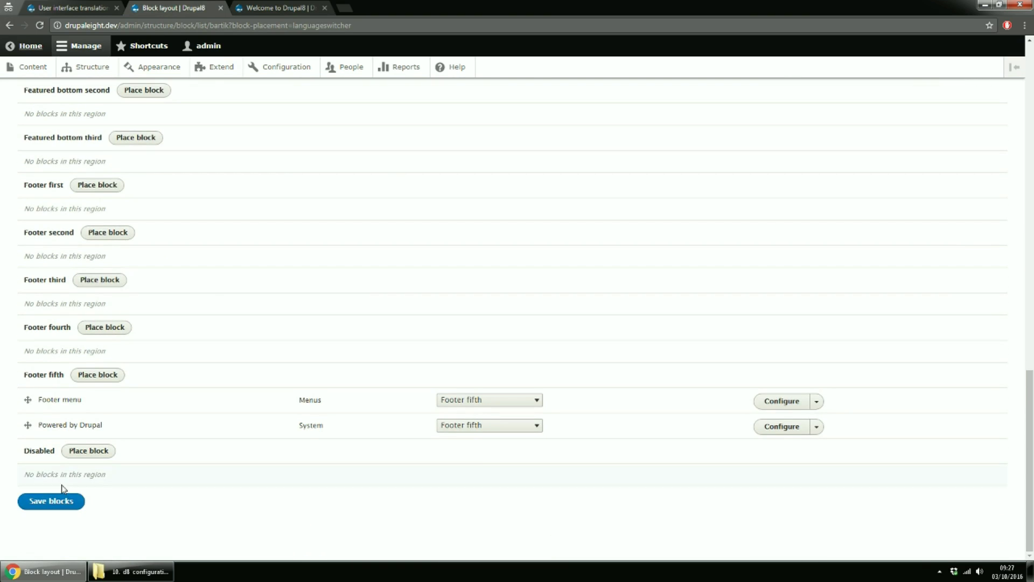
click(51, 501)
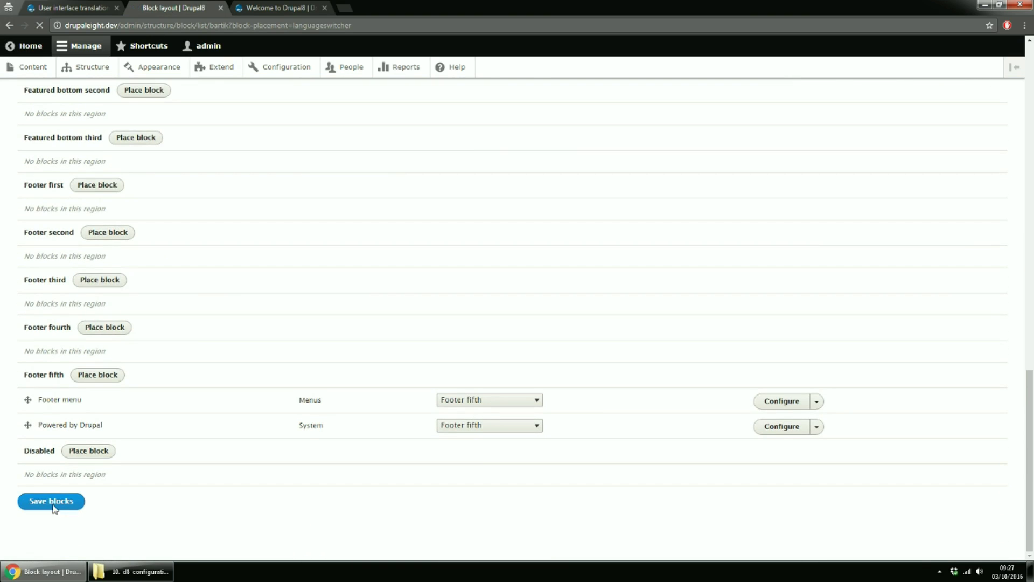
click(269, 6)
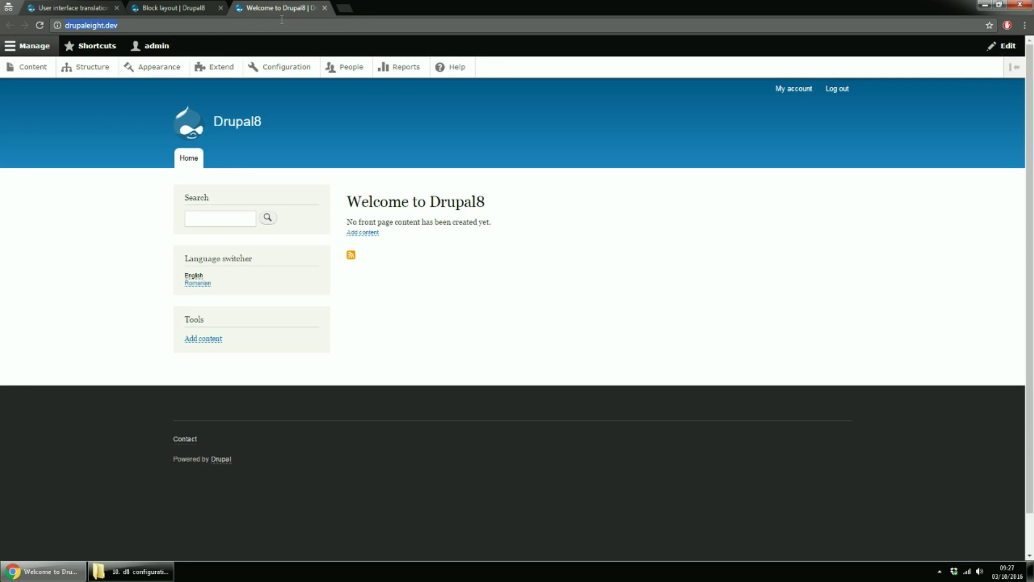
key(Return)
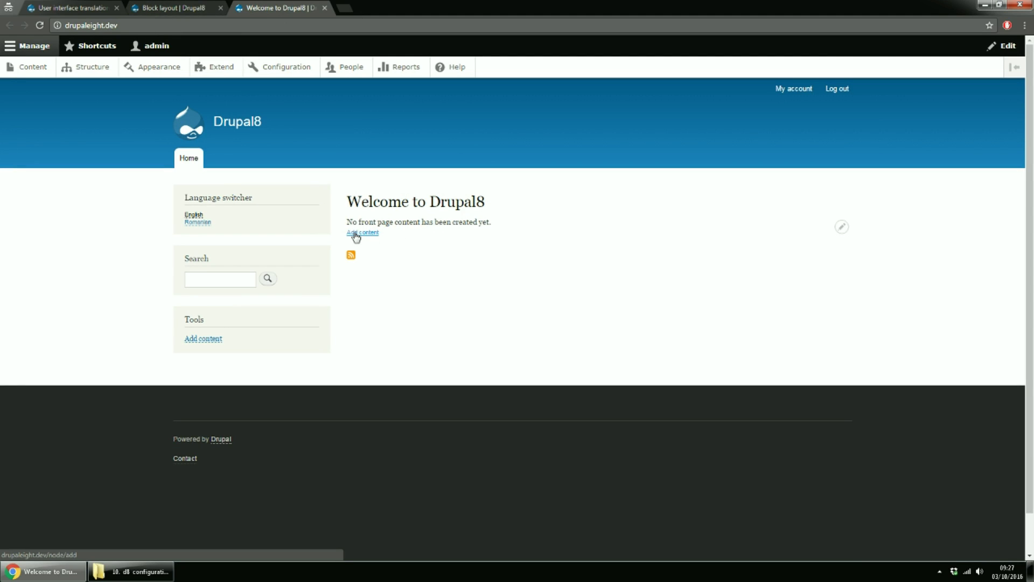
Step: Filter interface strings for 'Add co' and save the English translation 'Add content english'
click(66, 9)
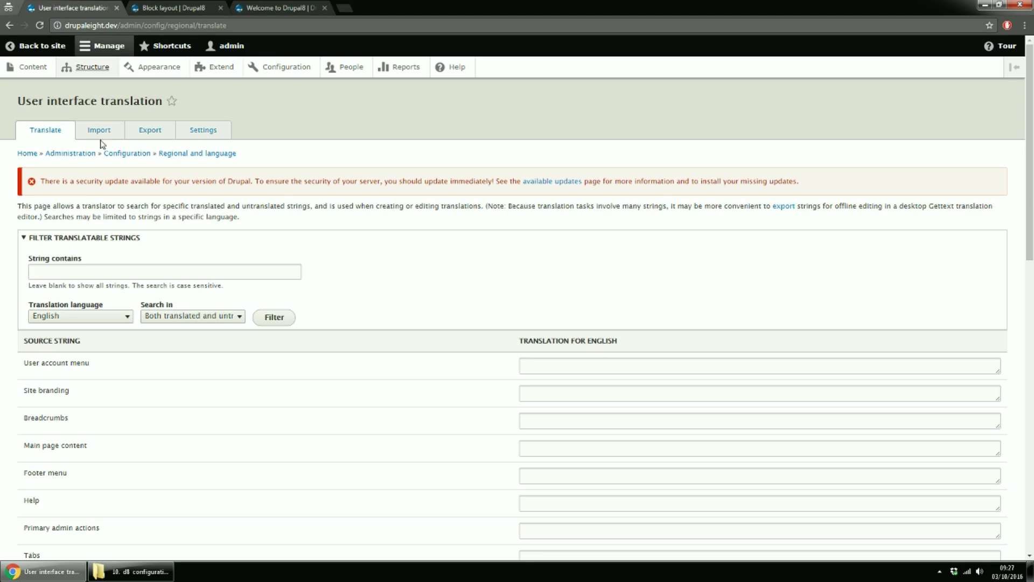
click(62, 270)
text(Add content)
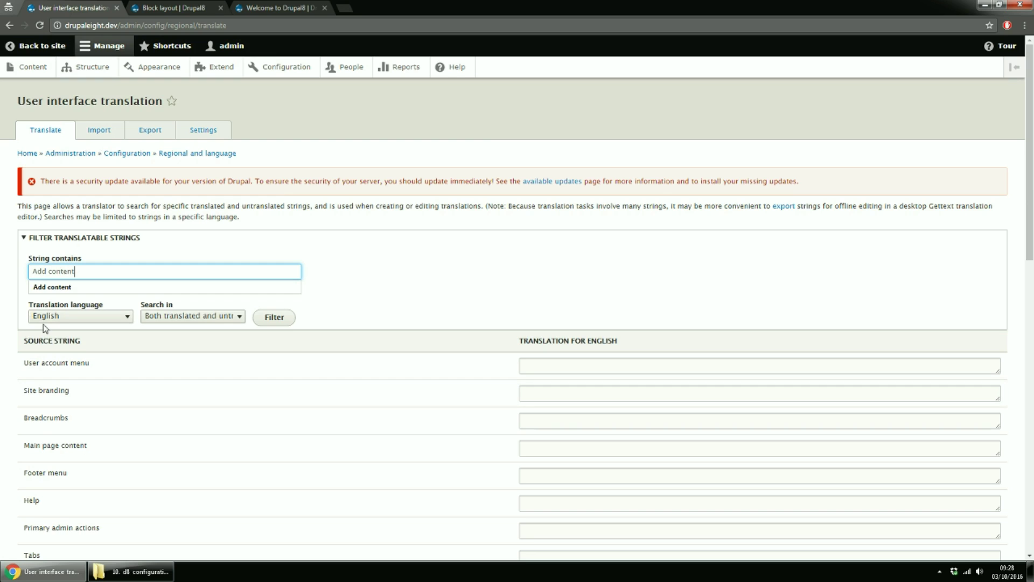
click(285, 324)
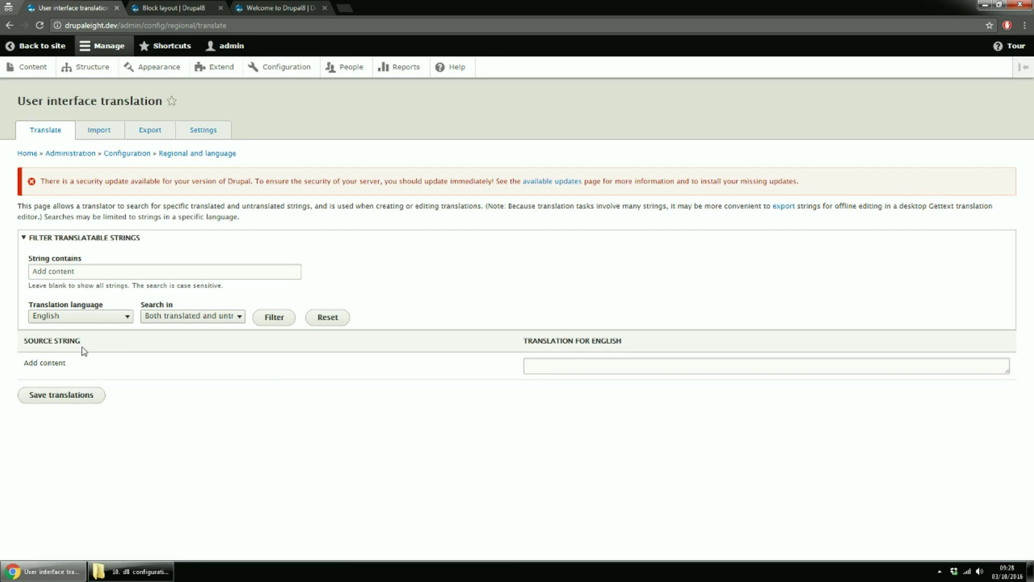
triple_click(74, 271)
key(ctrl+c)
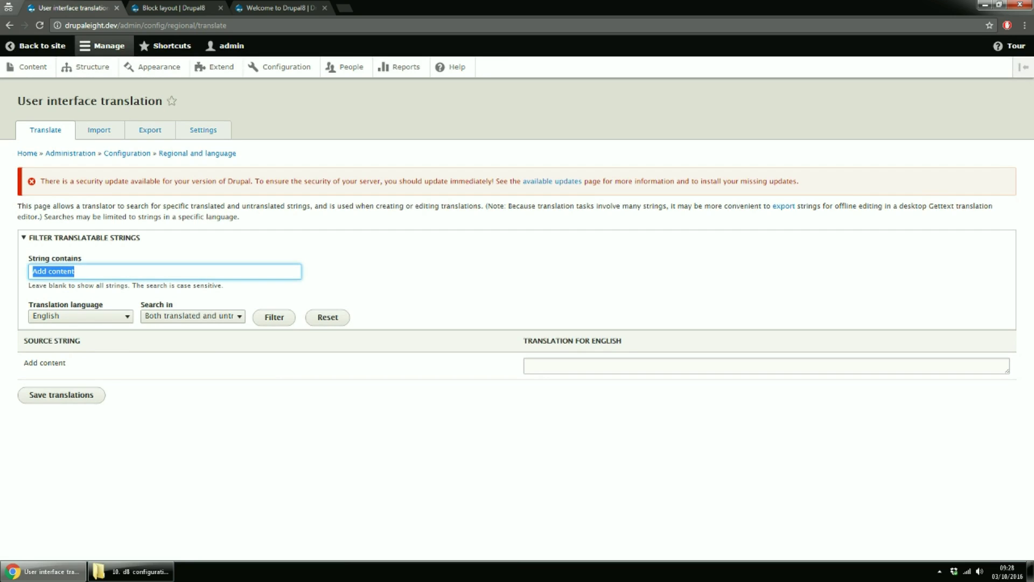
click(728, 370)
key(ctrl+v)
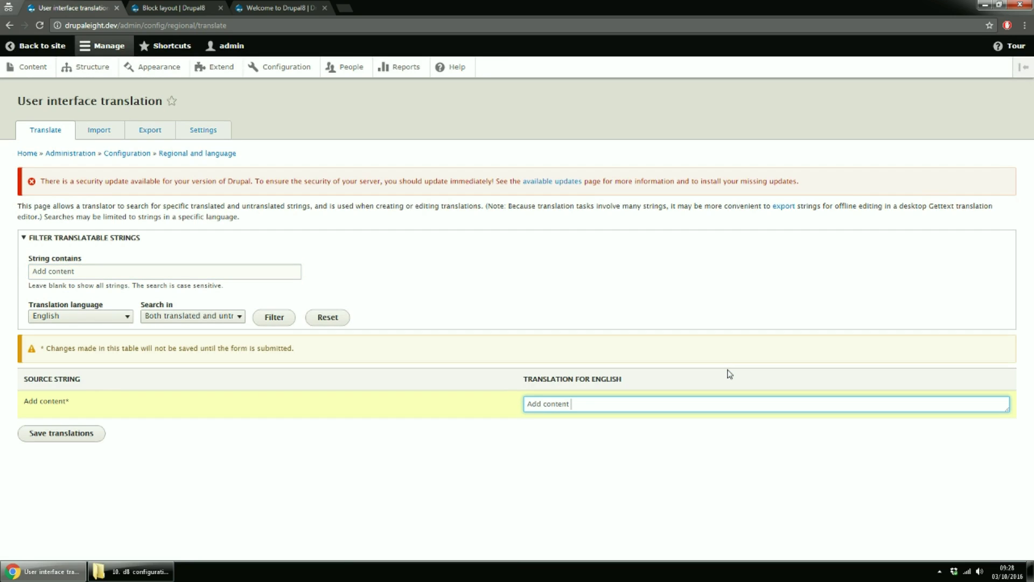
text(english)
click(58, 437)
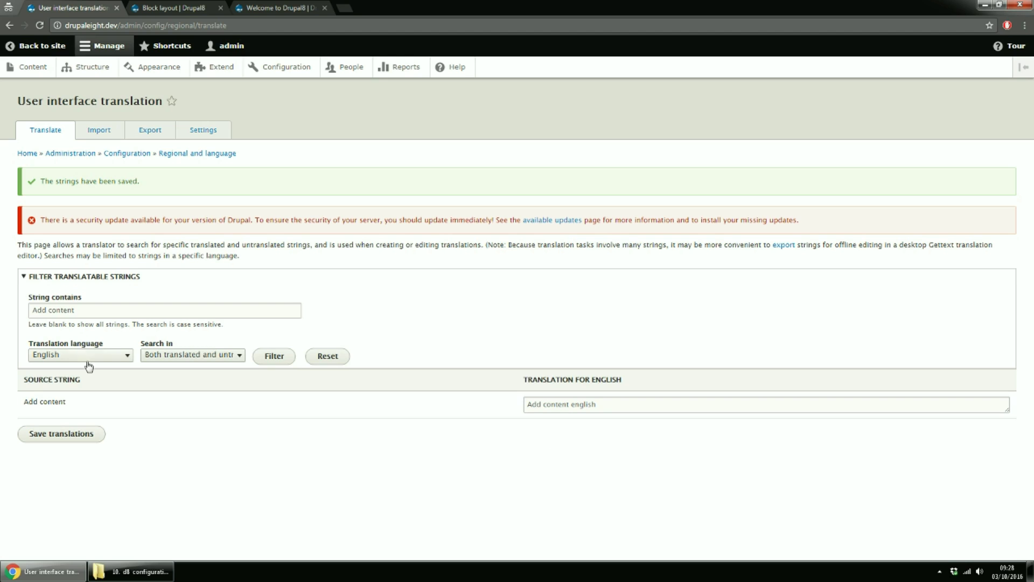
Step: Switch the translation language to Romanian and save 'Add content romanian' for the string
click(93, 356)
click(65, 376)
click(266, 356)
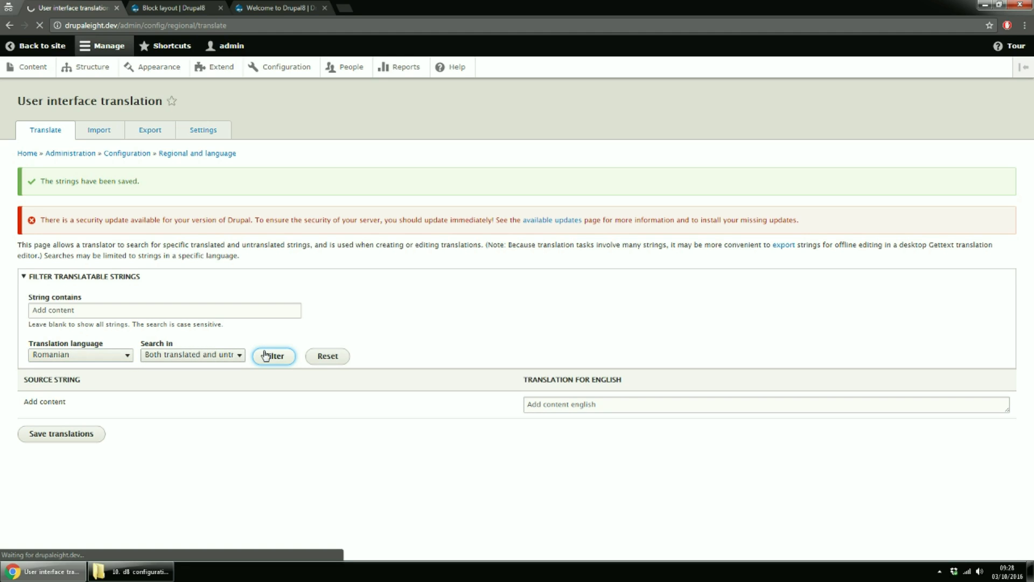
click(578, 370)
key(ctrl+v)
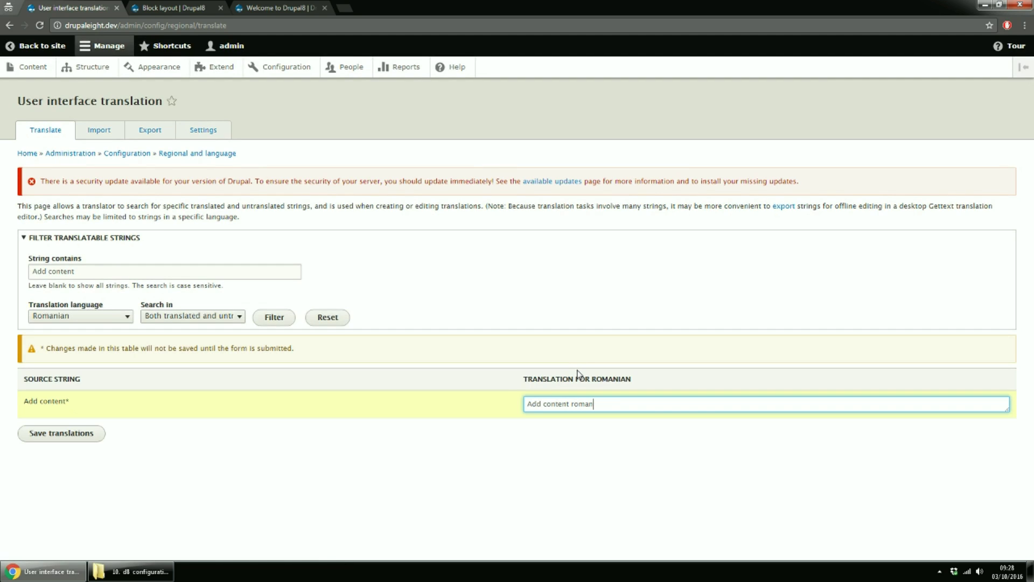
click(93, 436)
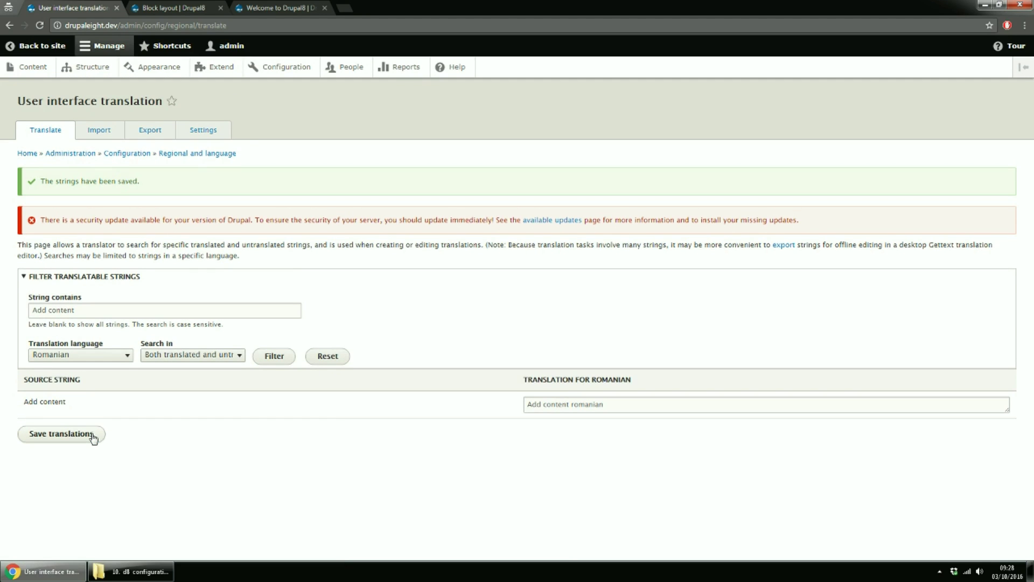
Step: Reload the front page and switch it to Romanian with the Language switcher
click(289, 9)
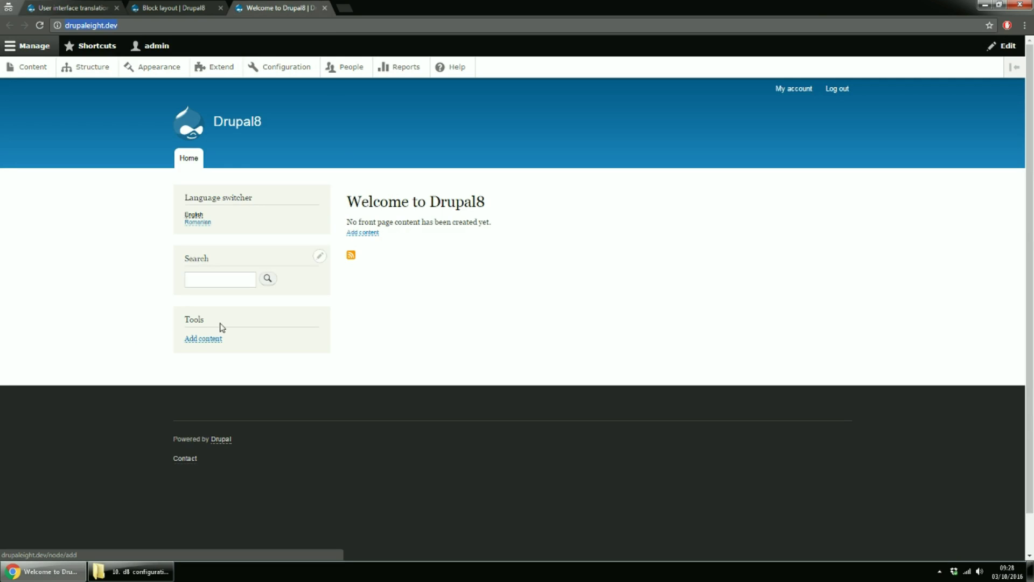
click(188, 68)
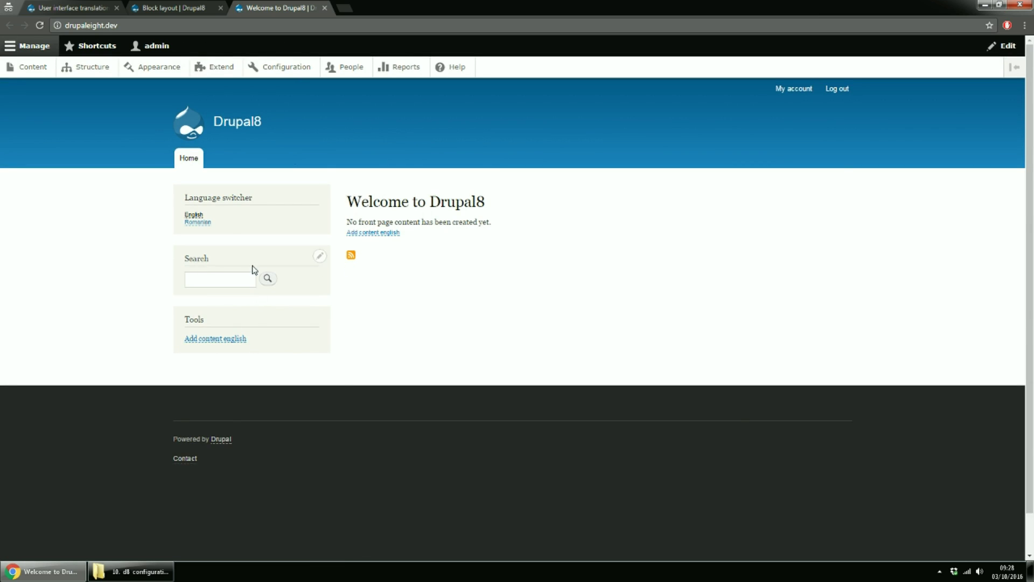
click(208, 224)
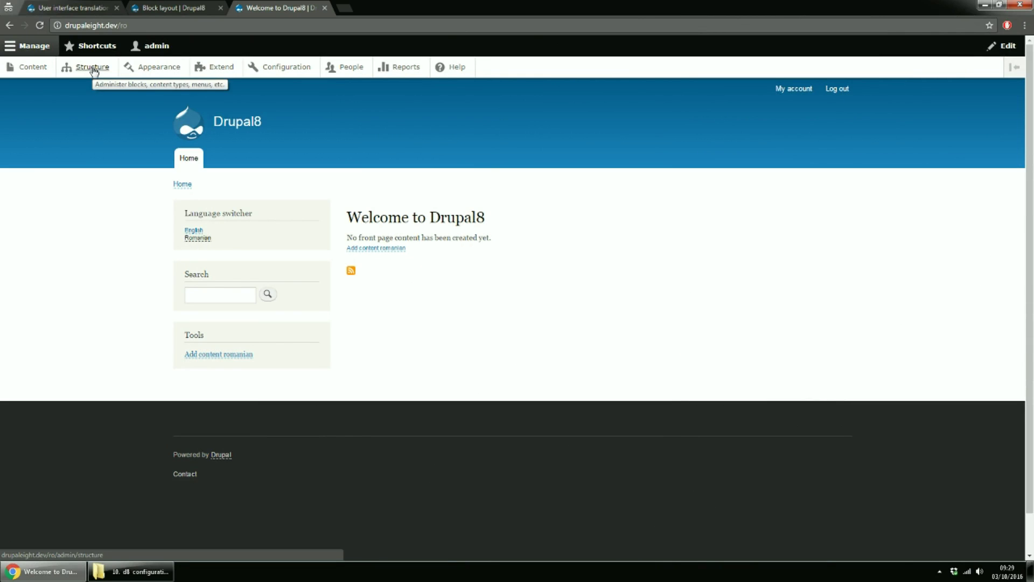
Step: Edit the Article content type, open its Language settings, and toggle Enable translation
click(93, 71)
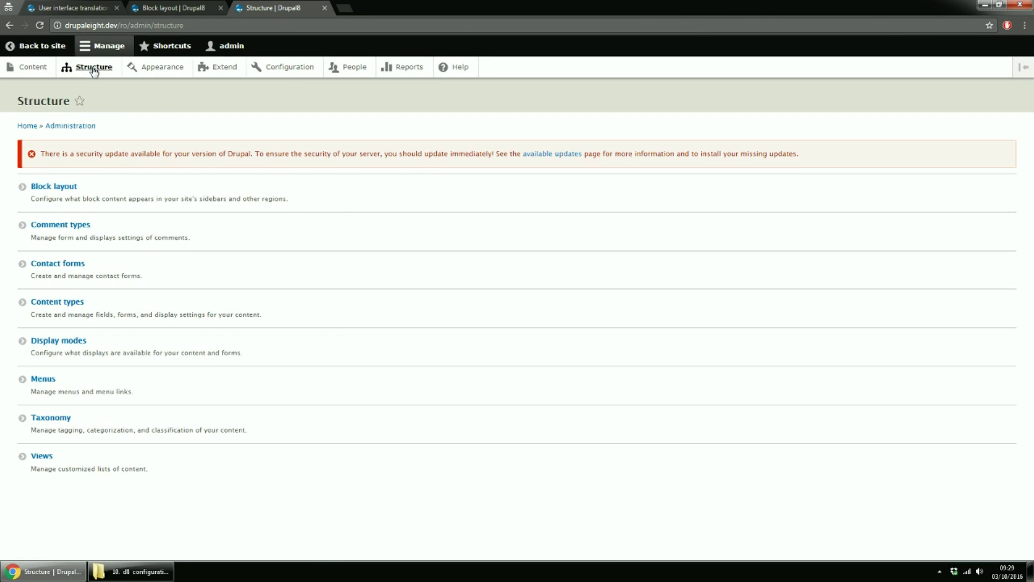
click(64, 304)
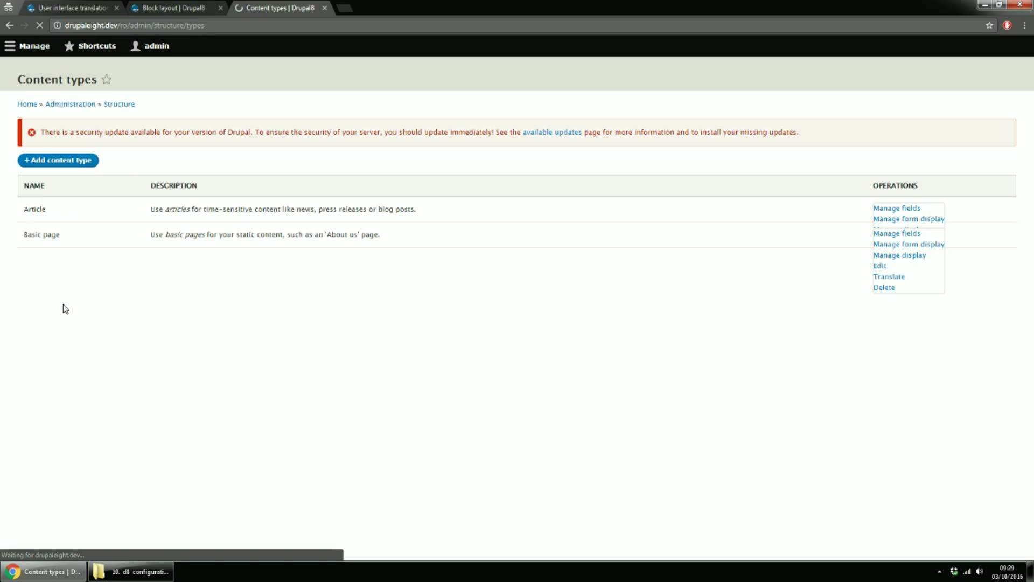
click(871, 233)
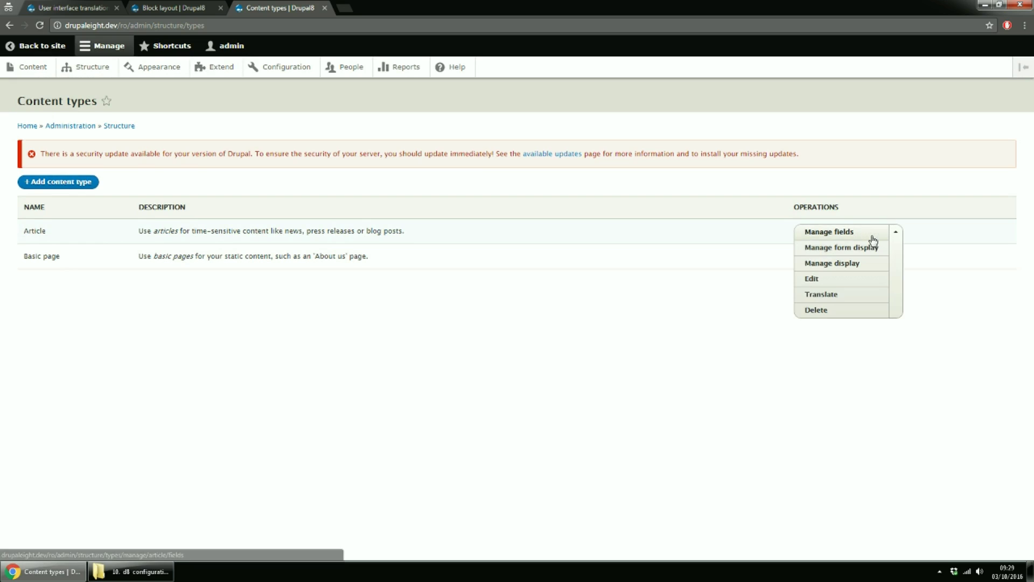
click(810, 281)
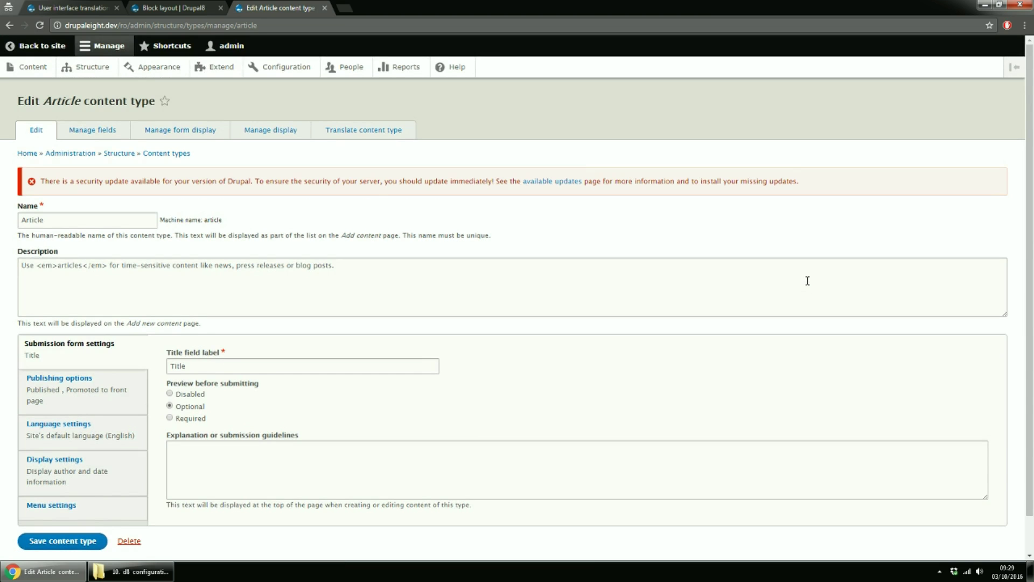
click(59, 434)
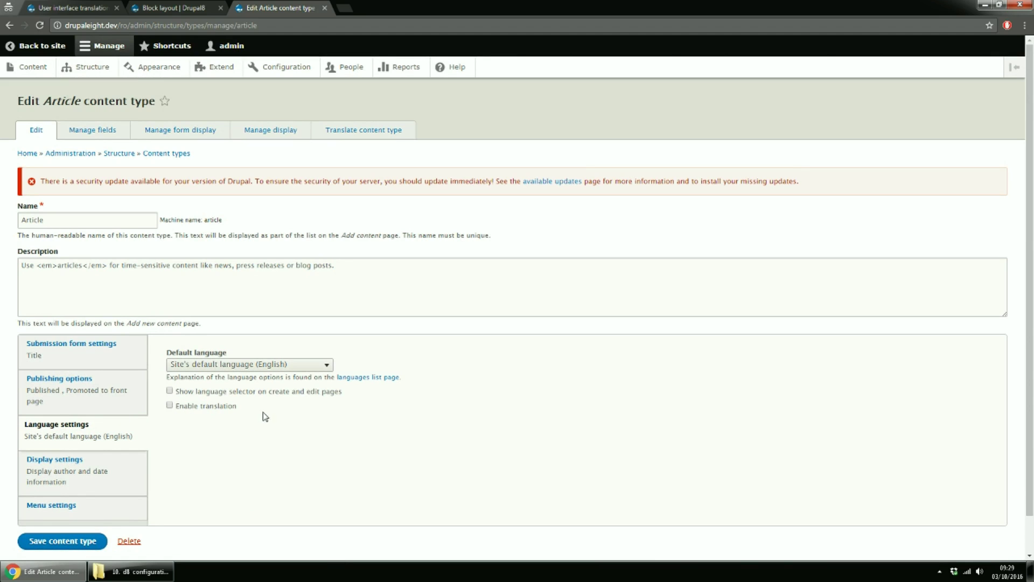
click(227, 413)
Step: Filter the Extend module list by 'content tr' and open Content Translation's Configure page
click(226, 74)
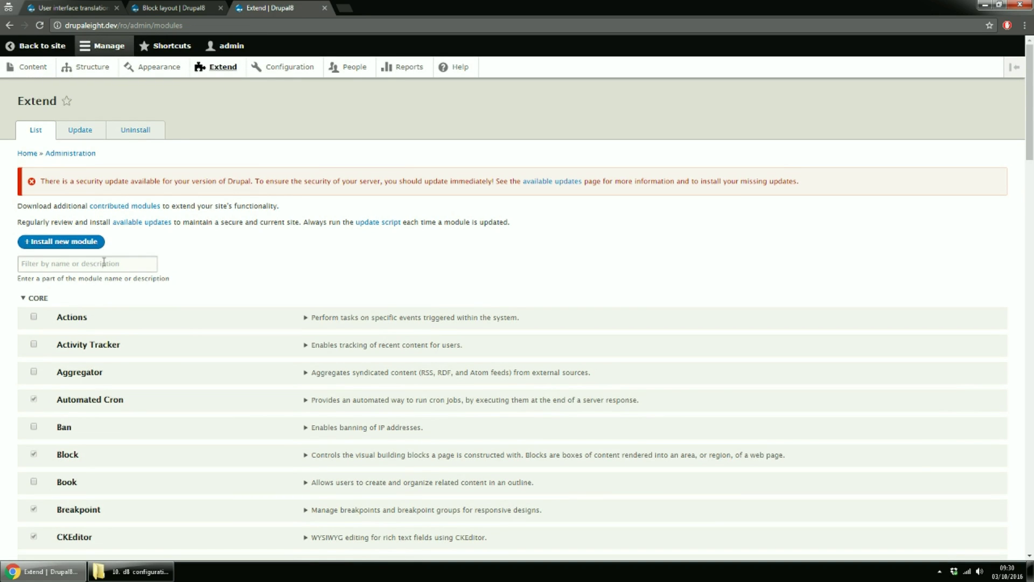
click(103, 262)
text(conten)
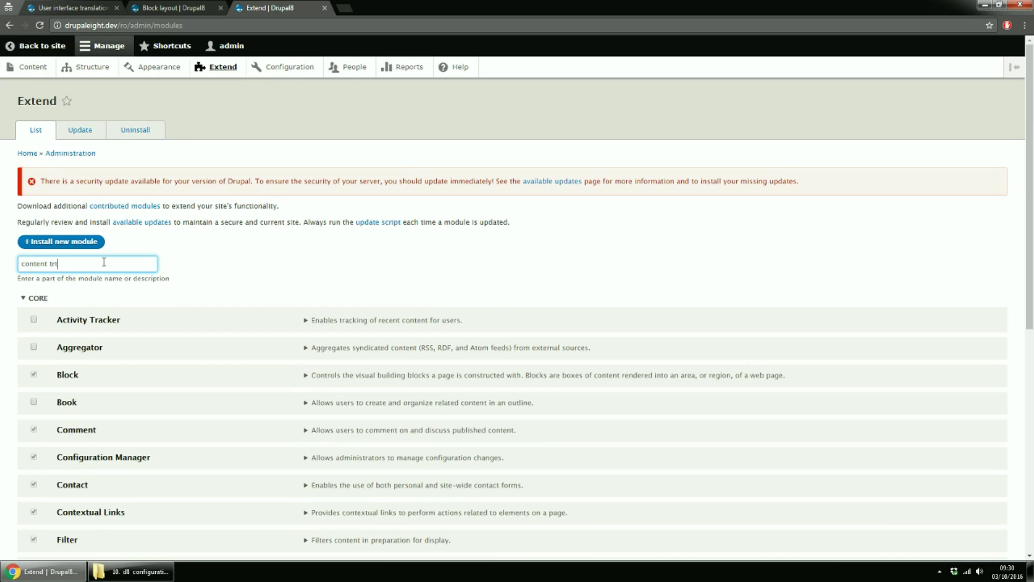
text(t tr)
key(BackSpace)
text(r)
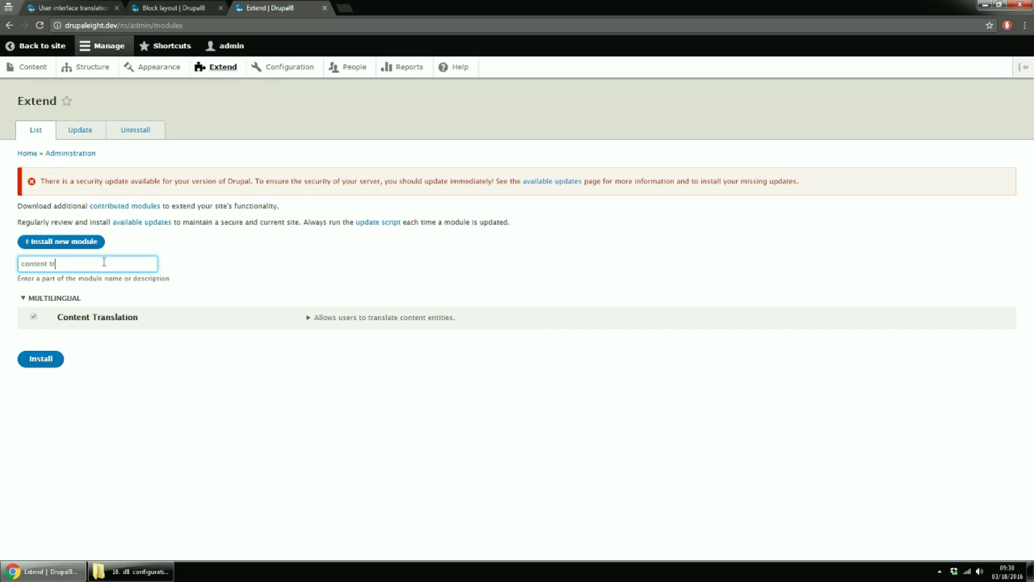
click(516, 330)
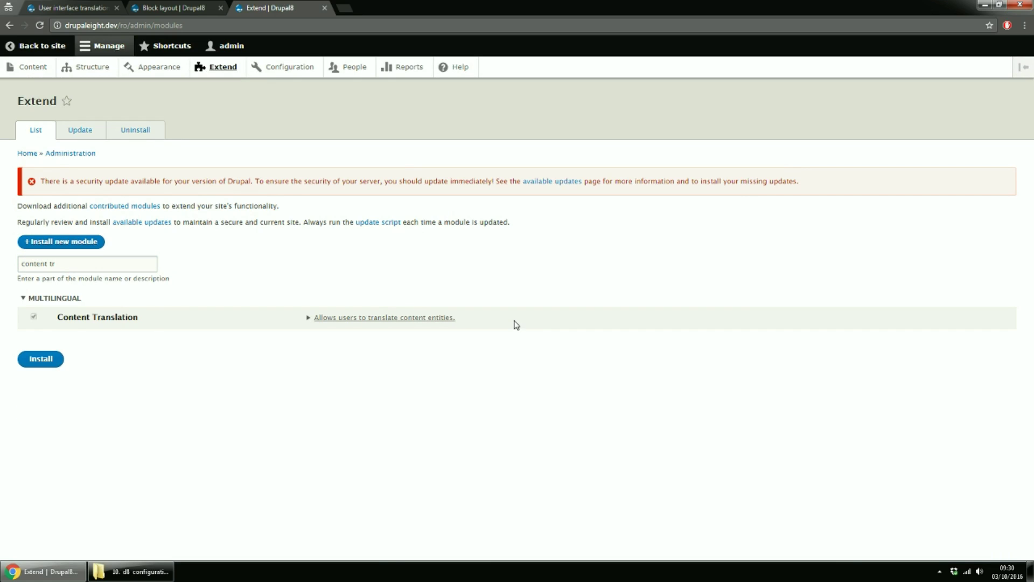
click(516, 322)
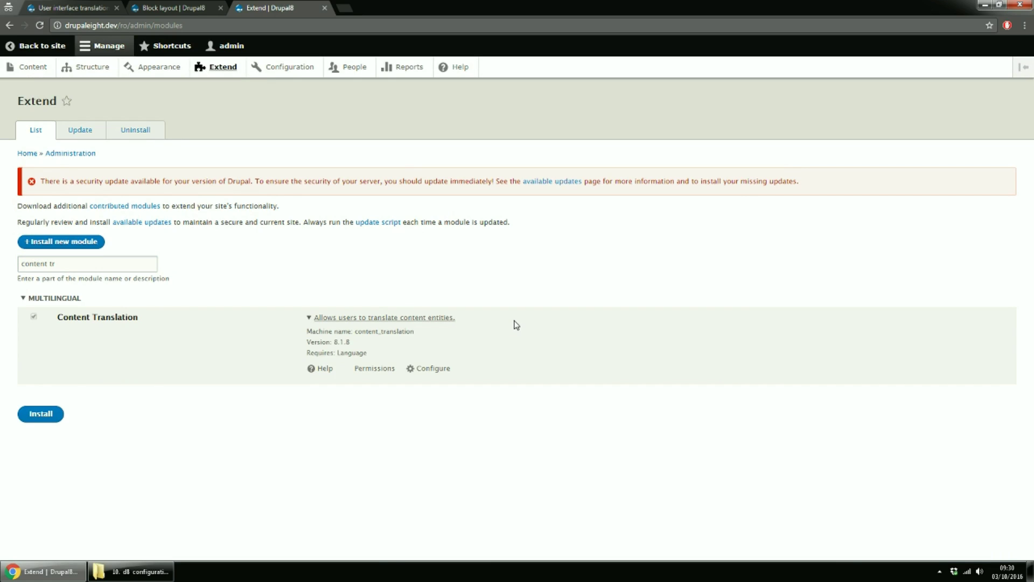
click(438, 371)
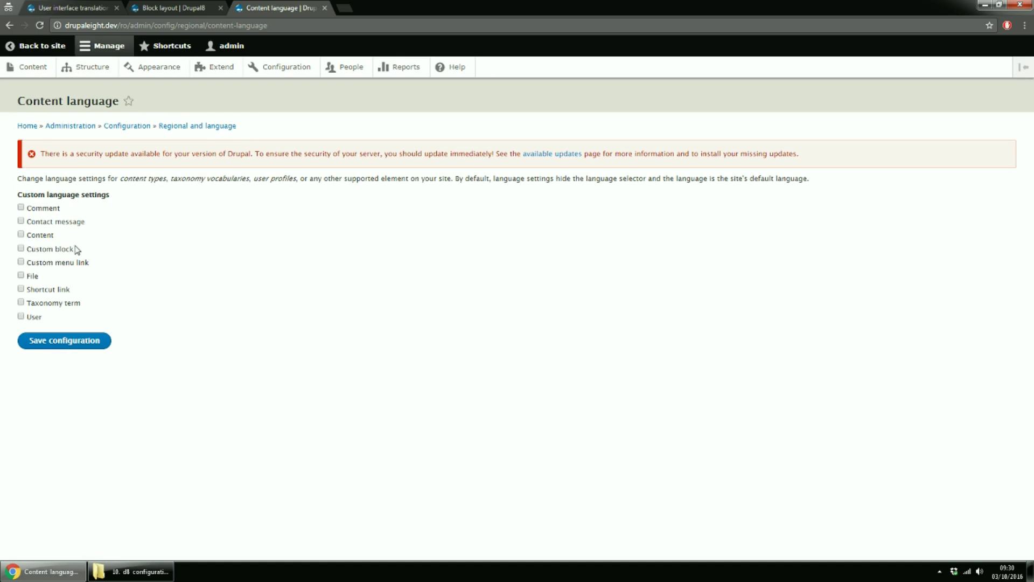
Step: Enable custom language settings for Content and mark Article as translatable
click(47, 242)
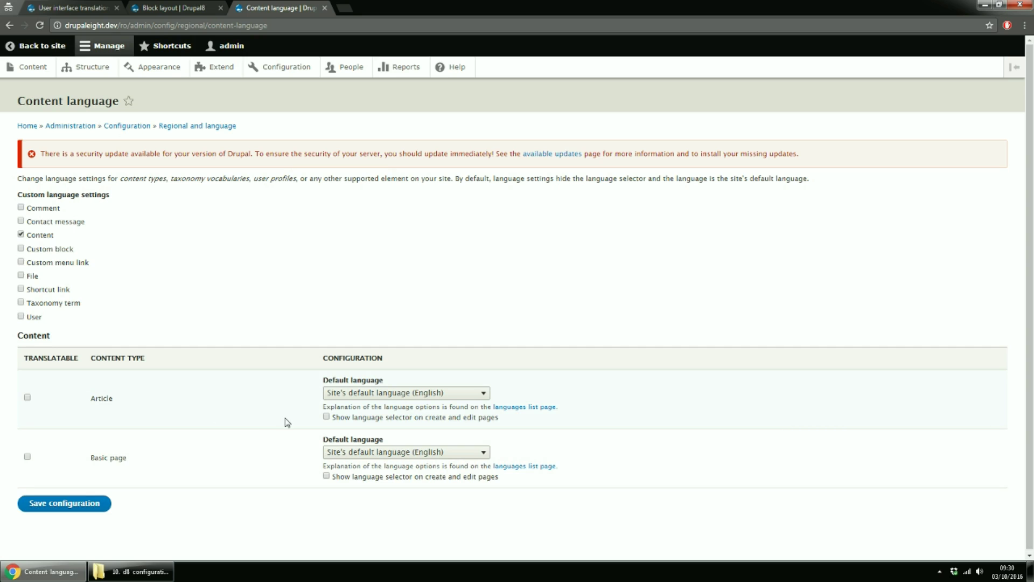
click(28, 398)
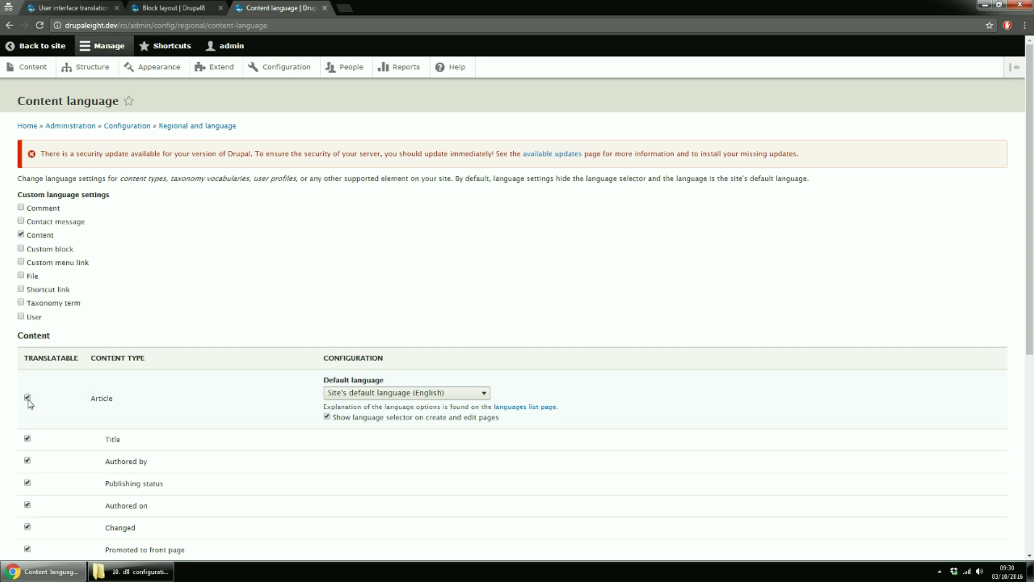
scroll(28, 402, down, 5)
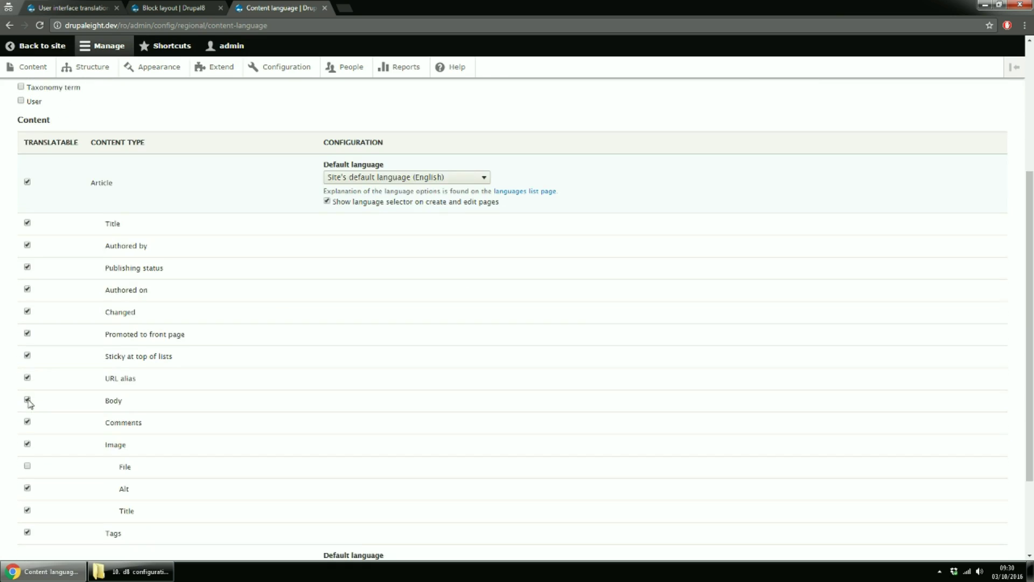
scroll(408, 383, down, 1)
scroll(408, 383, up, 1)
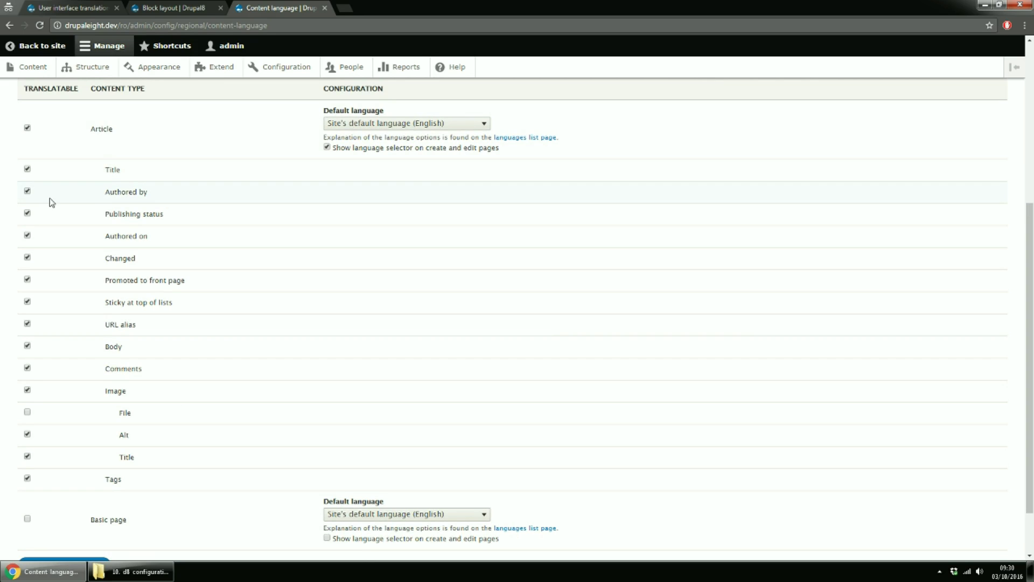
Step: Untick Authored by, Publishing status, Authored on, Changed, Promoted, Comments and Image, then save
click(27, 191)
click(27, 214)
click(28, 236)
click(28, 258)
click(27, 280)
click(28, 368)
click(27, 390)
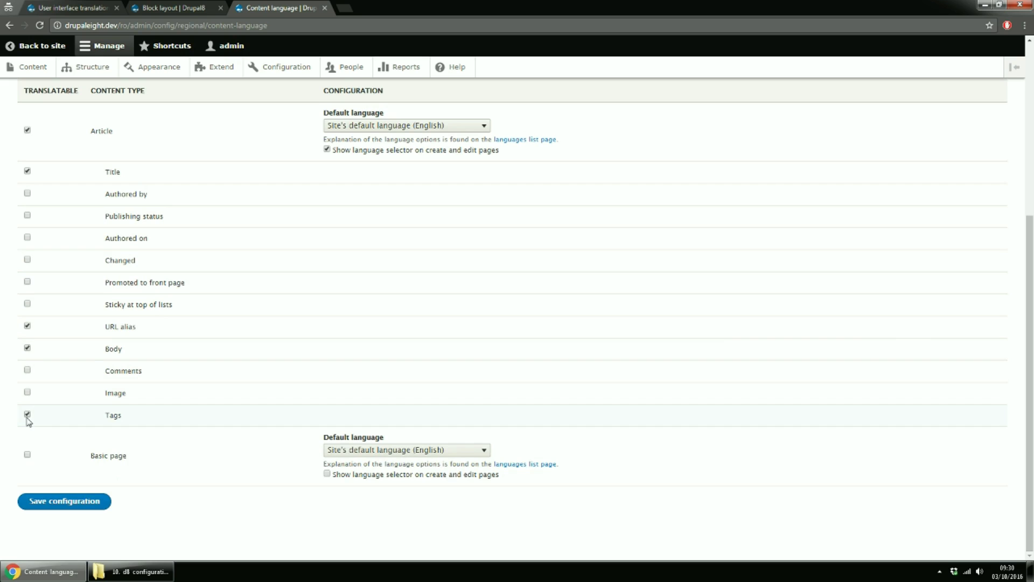
click(97, 503)
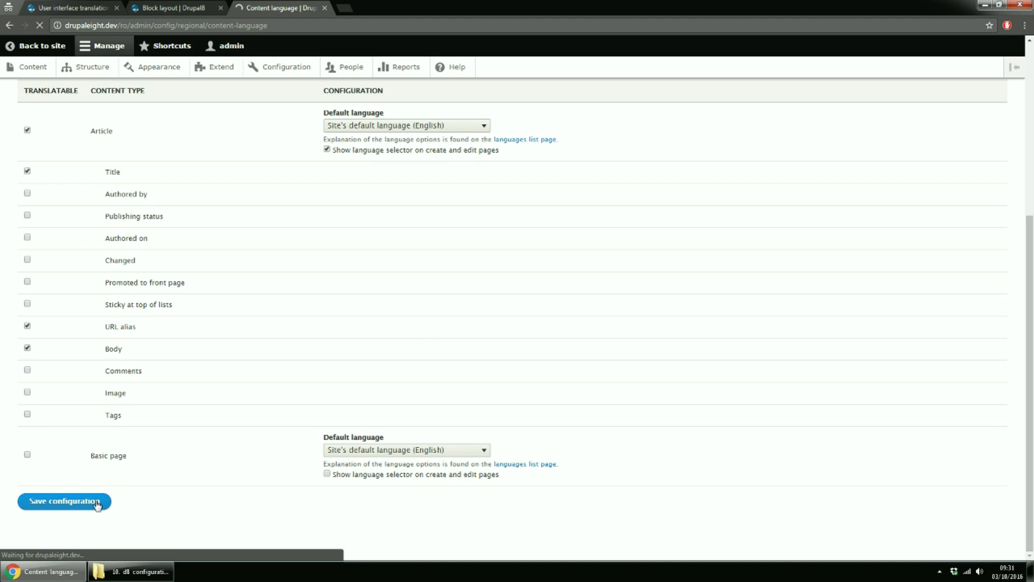
Step: Close the old user interface translation and block layout browser tabs
click(116, 8)
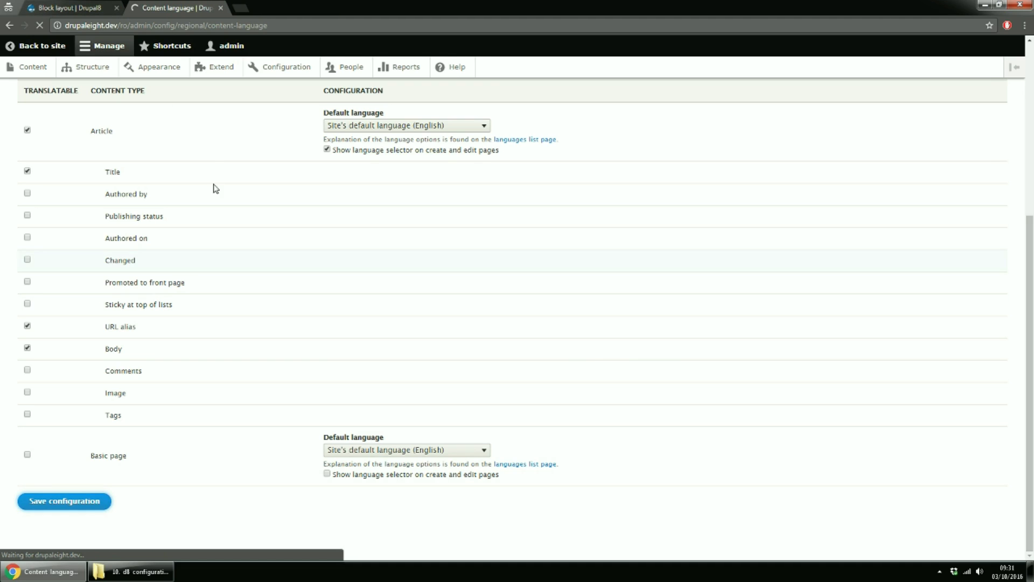
click(117, 8)
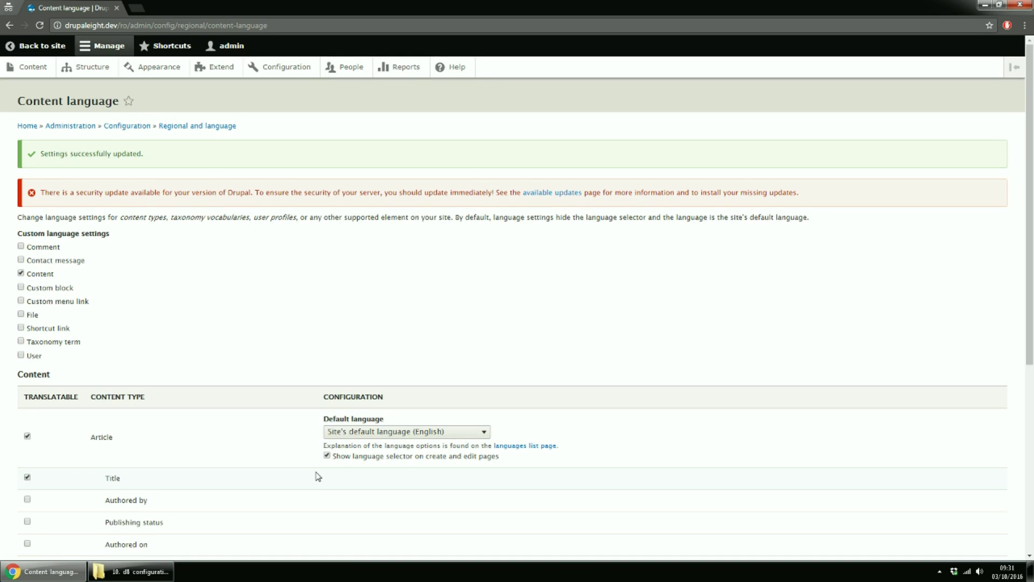
scroll(501, 339, down, 2)
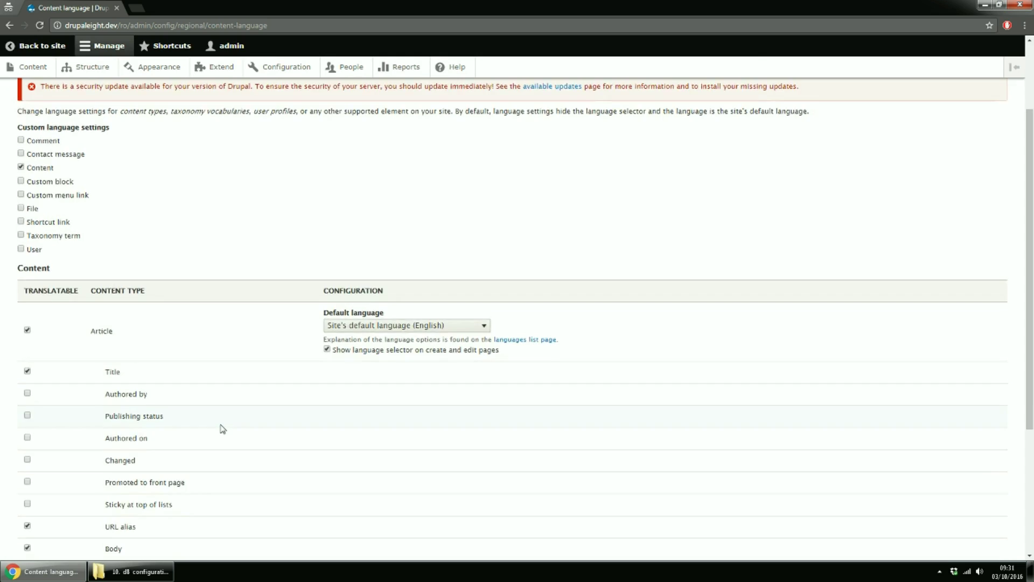
scroll(222, 427, up, 2)
Step: Open the Create Article form in a new tab and the Create Basic page form alongside
click(29, 70)
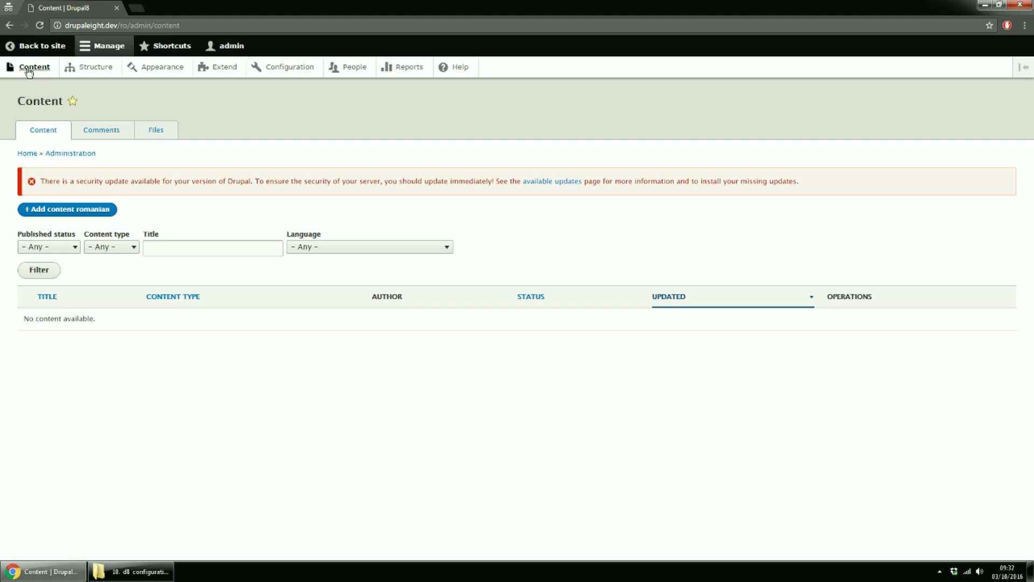
click(83, 213)
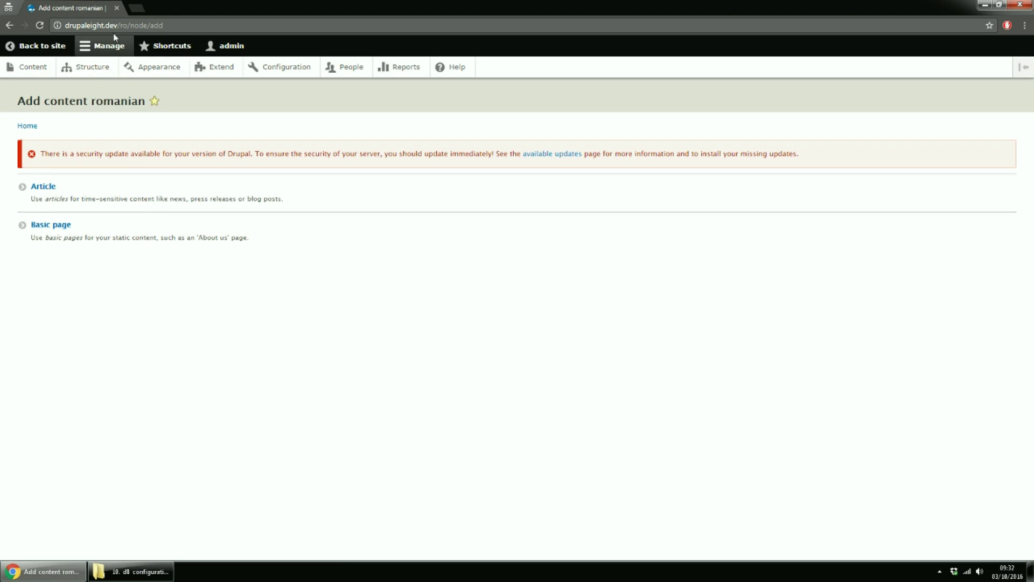
middle_click(51, 189)
click(47, 226)
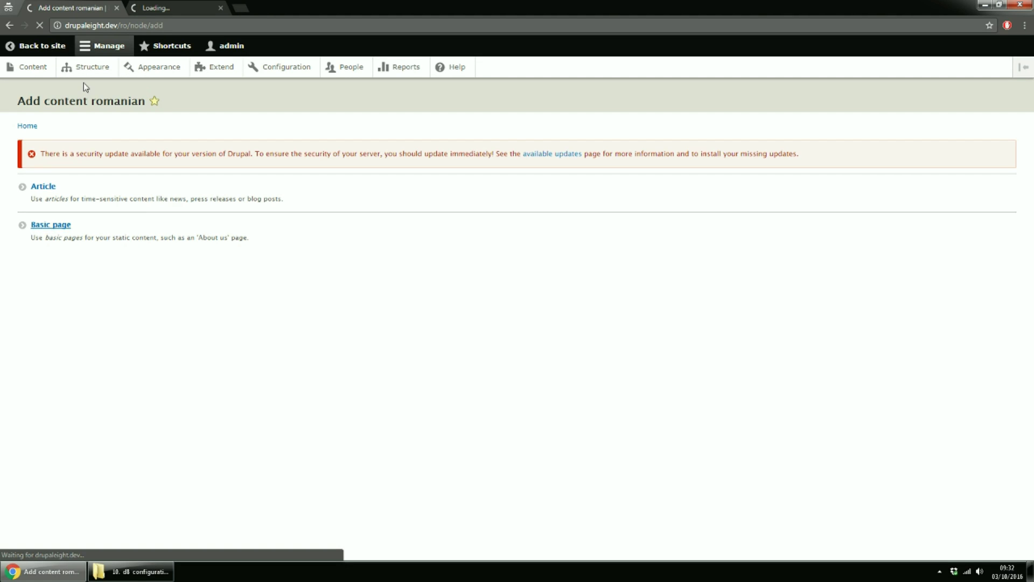
click(134, 12)
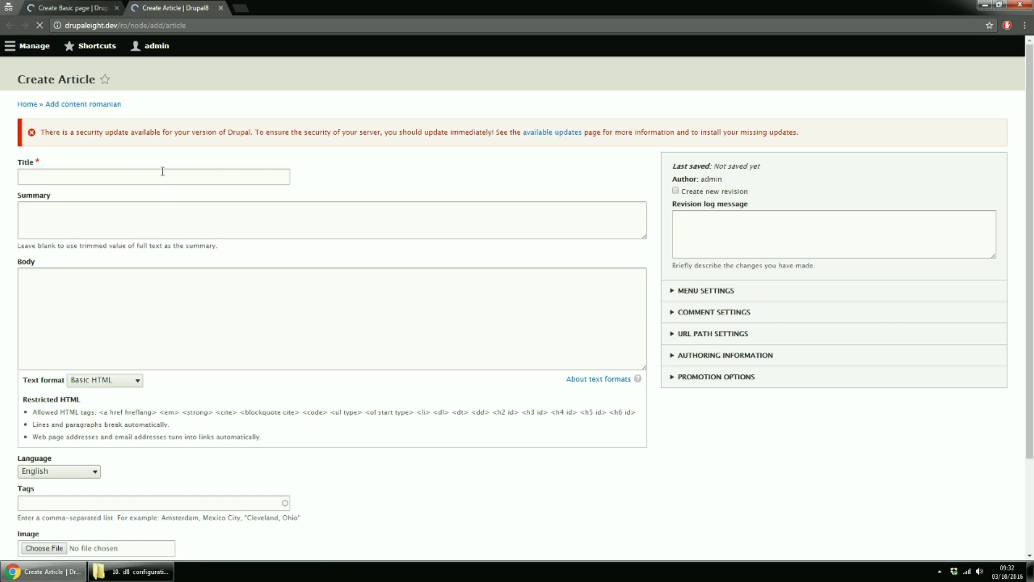
Step: Enter 'article test' as the article title and copy it into the body
click(88, 199)
text(article t)
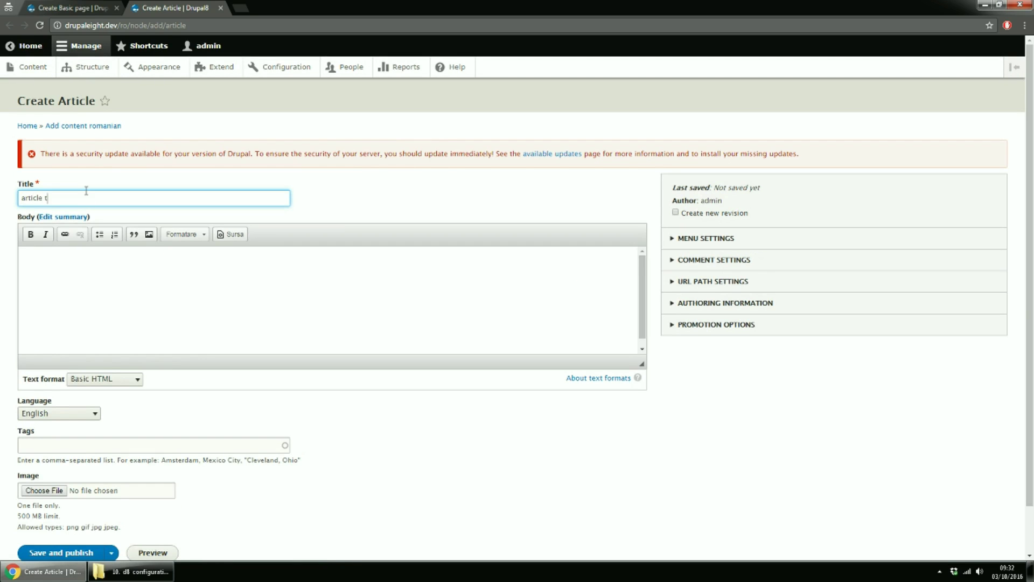
text(est)
key(ctrl+a)
key(ctrl+c)
click(133, 267)
key(ctrl+v)
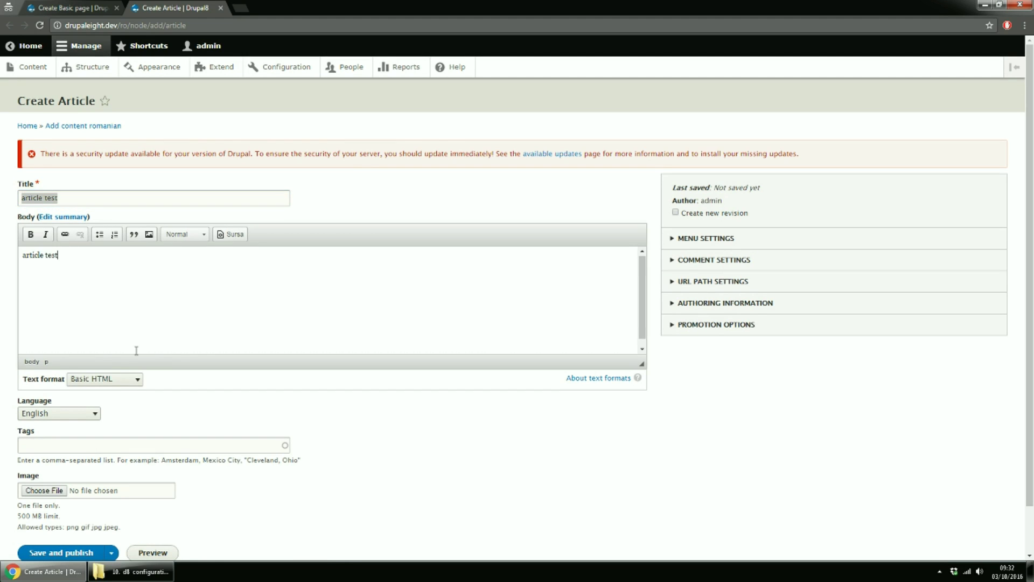
scroll(135, 307, down, 1)
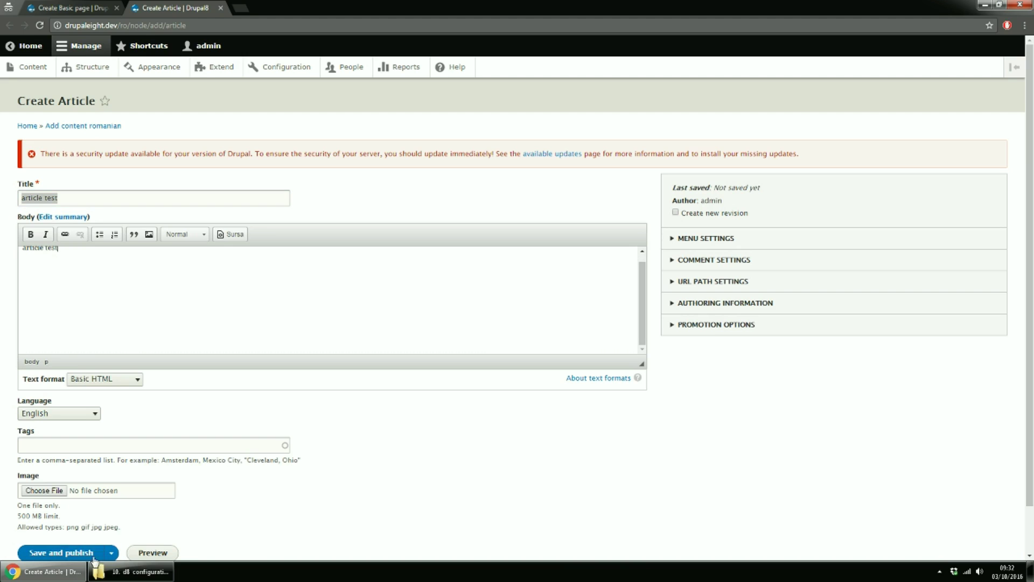
Step: Extend the title and body to 'article test english' and save and publish the article
triple_click(99, 192)
click(99, 192)
text(englishj)
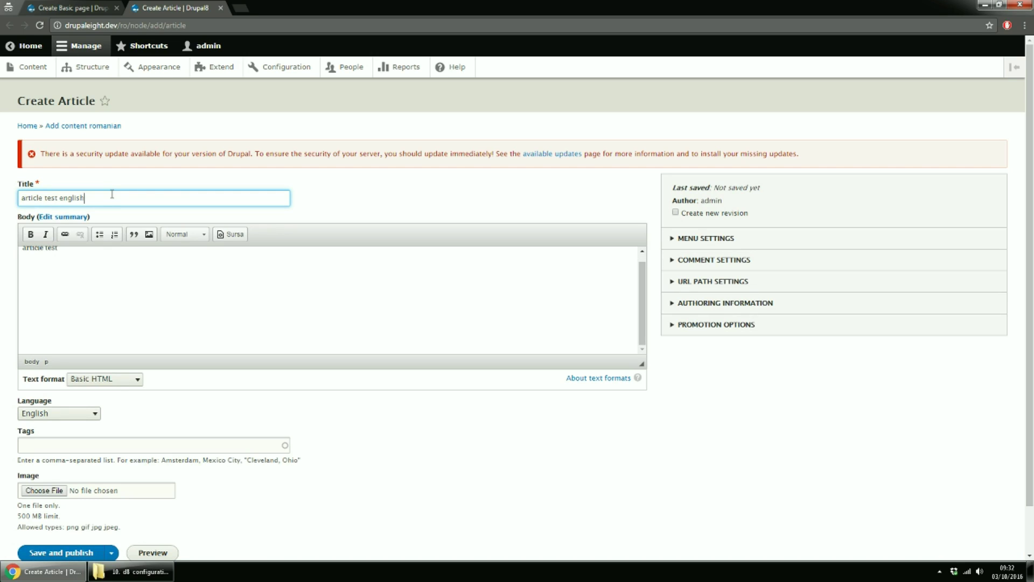
click(115, 263)
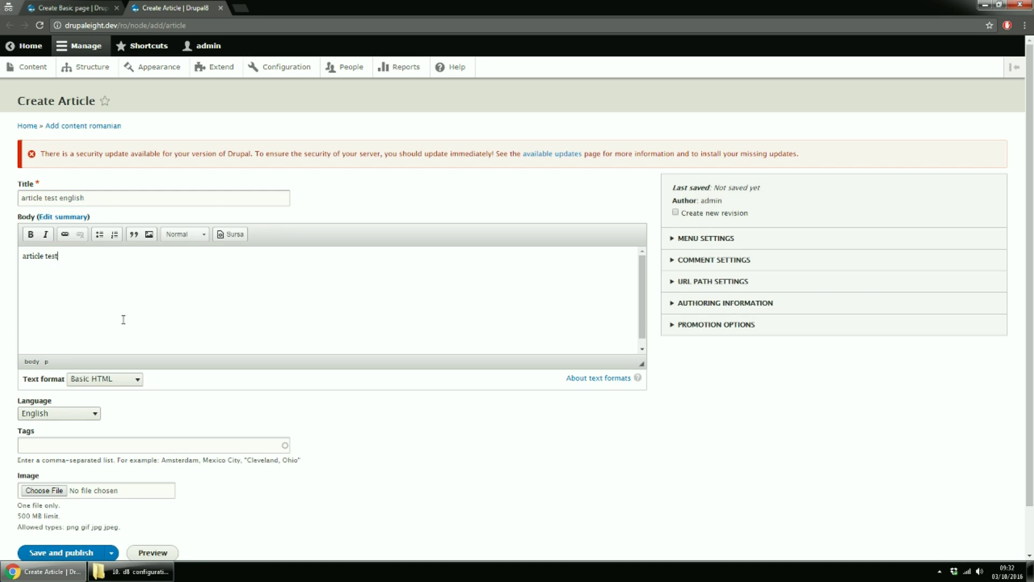
text(english)
click(73, 554)
Step: Publish a Basic page titled 'basic page test eng' with the title pasted as its body
click(70, 8)
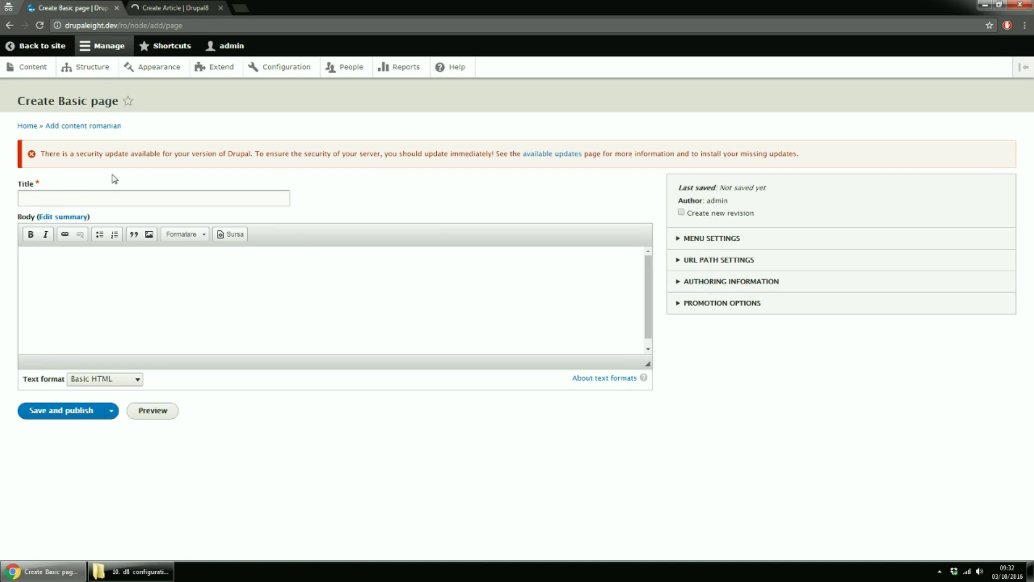
click(90, 196)
text(basic page )
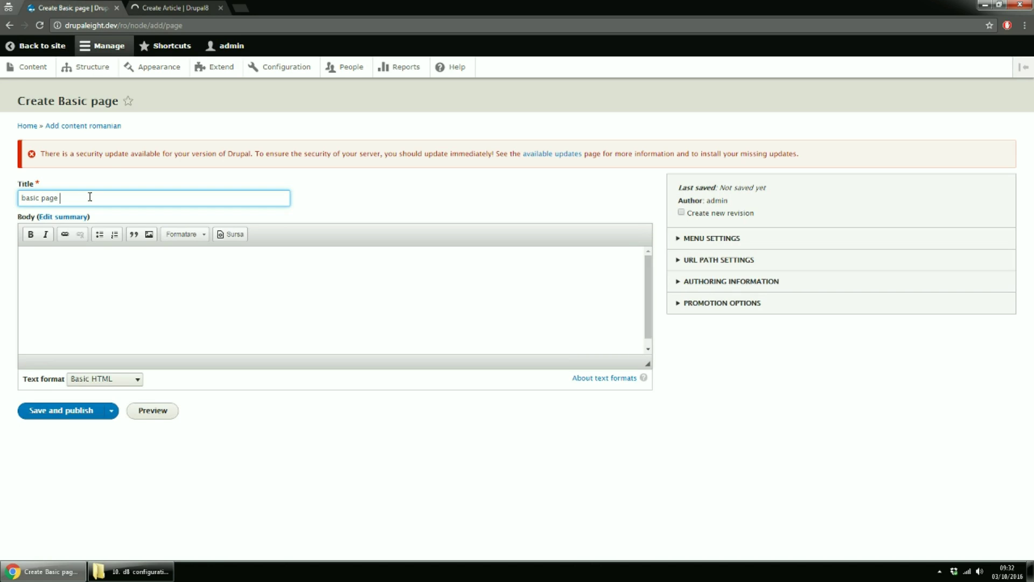
text(test eng)
key(ctrl+a)
click(177, 295)
key(ctrl+v)
click(67, 412)
click(167, 7)
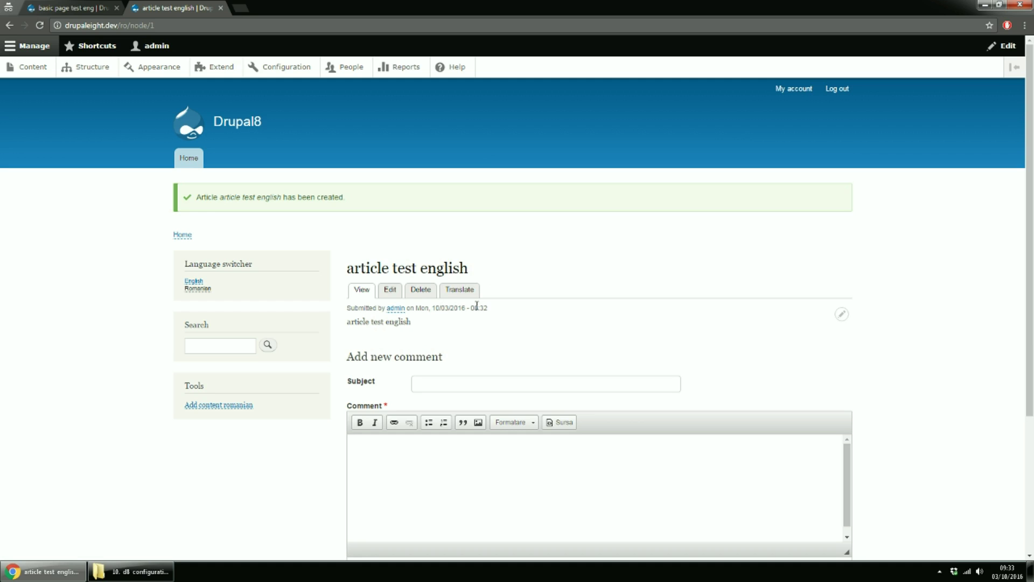
Step: Check the published basic page, then open the Translate overview of 'article test english'
click(89, 9)
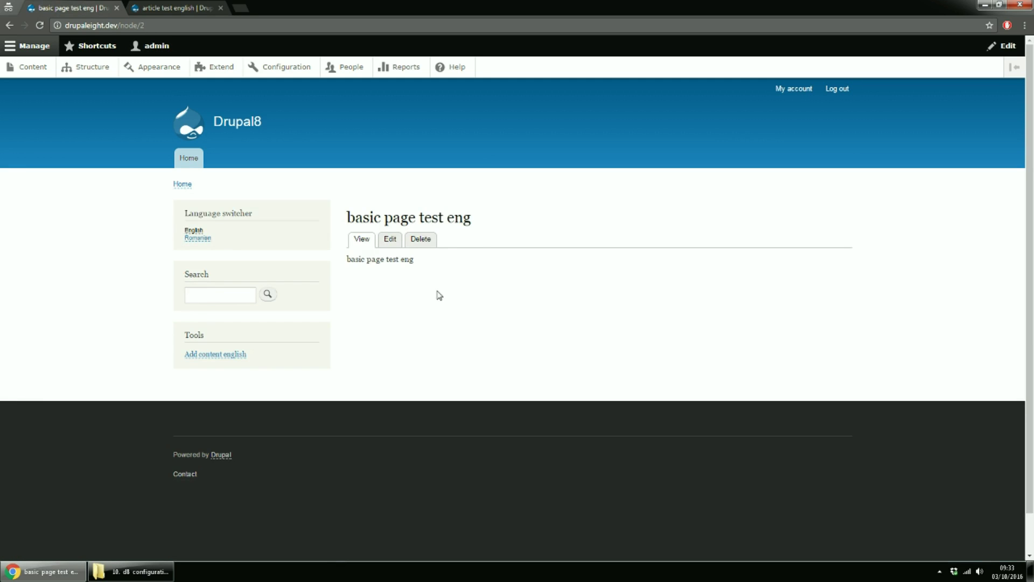
click(175, 8)
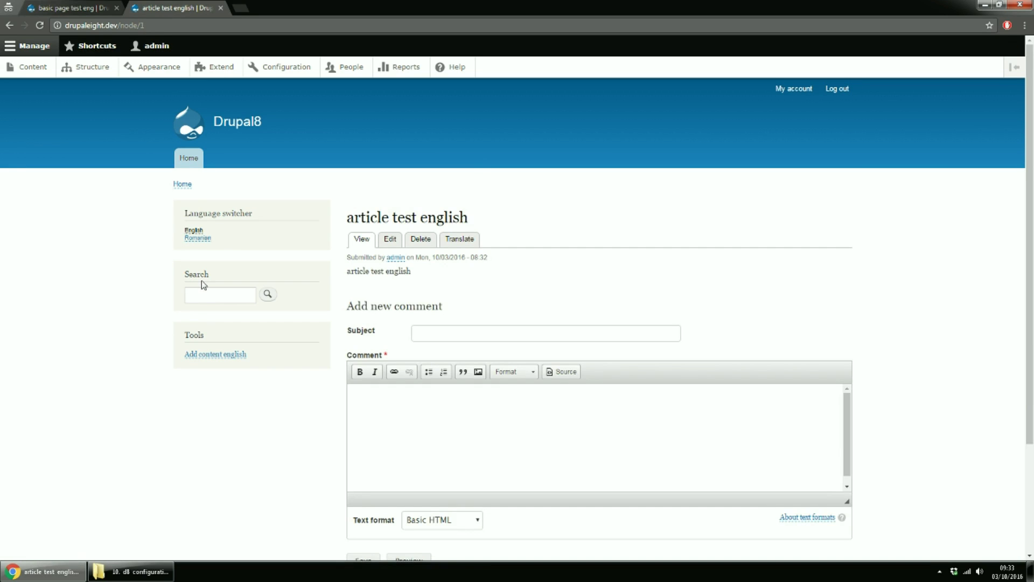
click(466, 241)
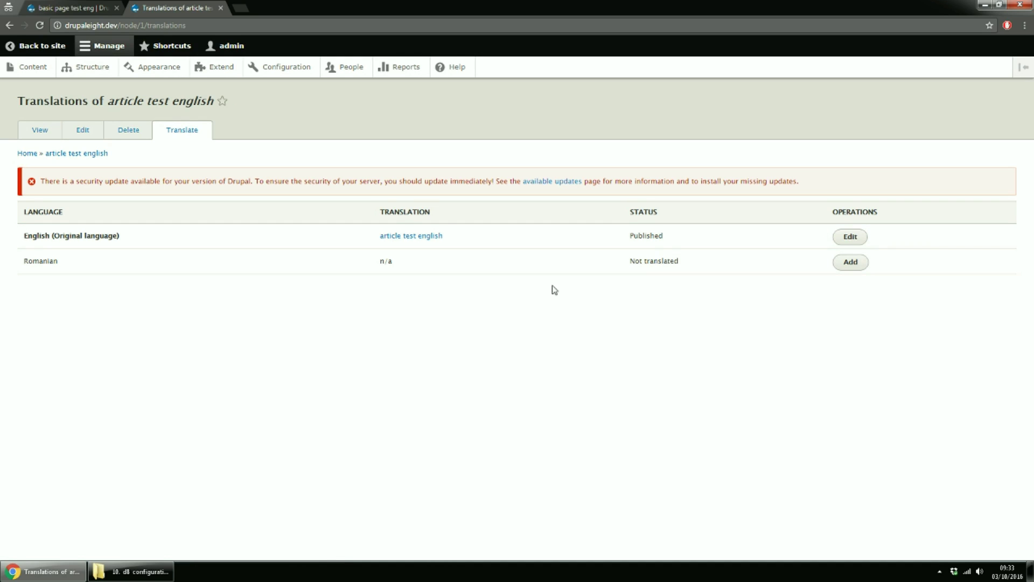
Step: Add a Romanian translation with title and body 'article test romanian' and save it published
click(849, 267)
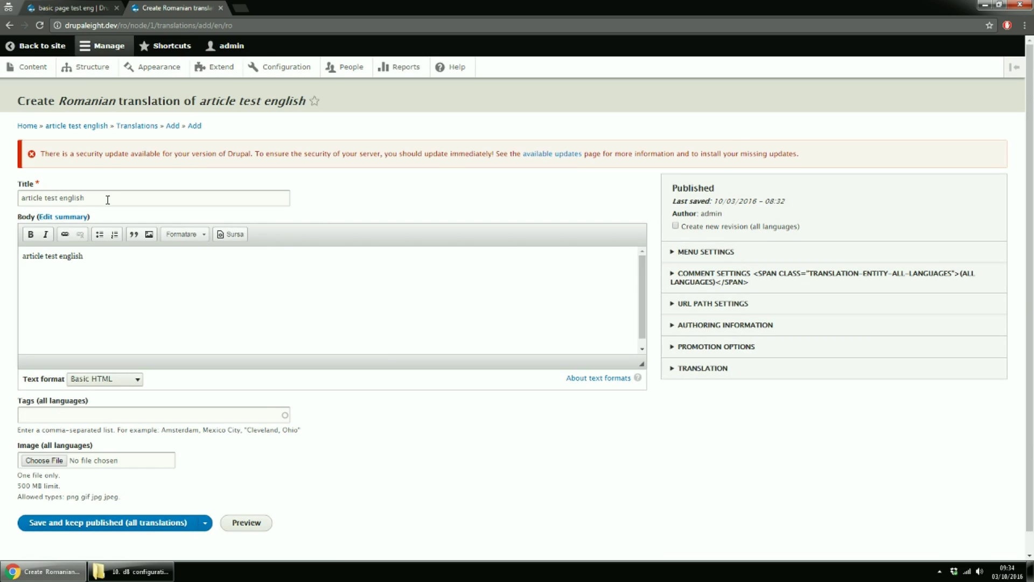
double_click(75, 198)
text(roma)
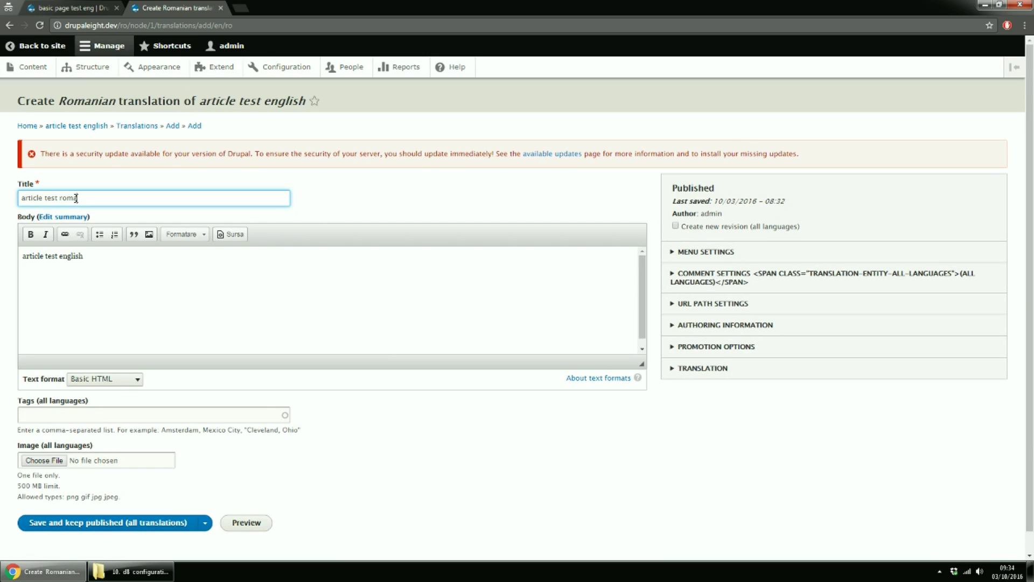
text(nian)
double_click(70, 256)
text(romanian)
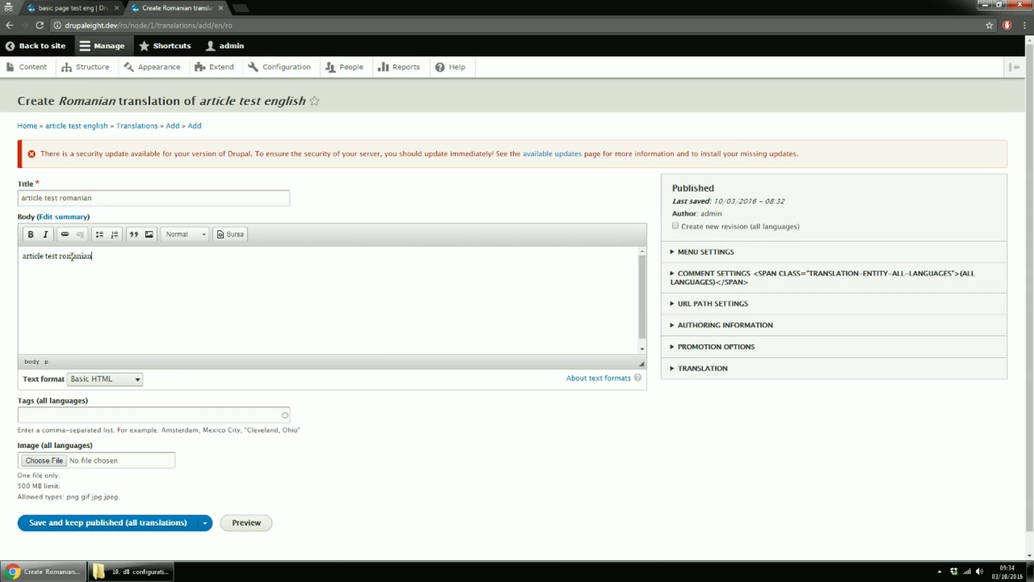
click(124, 524)
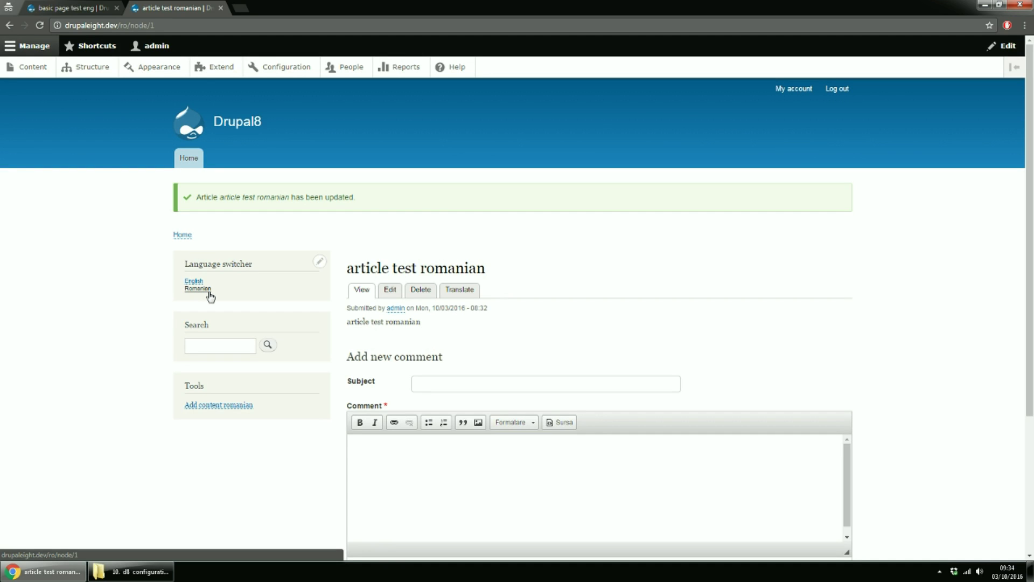
Step: Switch the language switcher to English to view 'article test english'
click(194, 282)
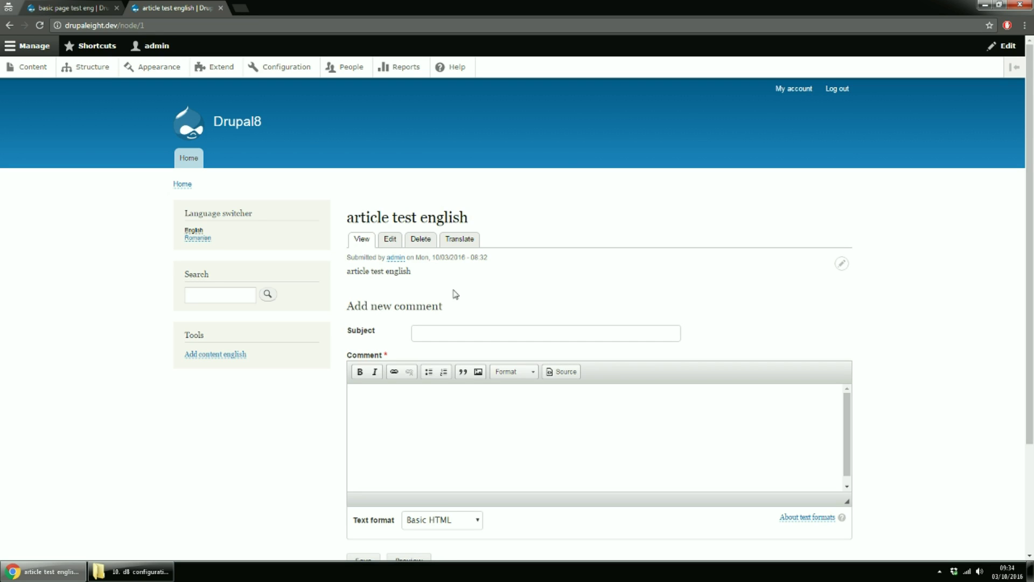
Step: Filter the Extend module list by 'confi' and open Configuration Translation's Configure page
click(218, 72)
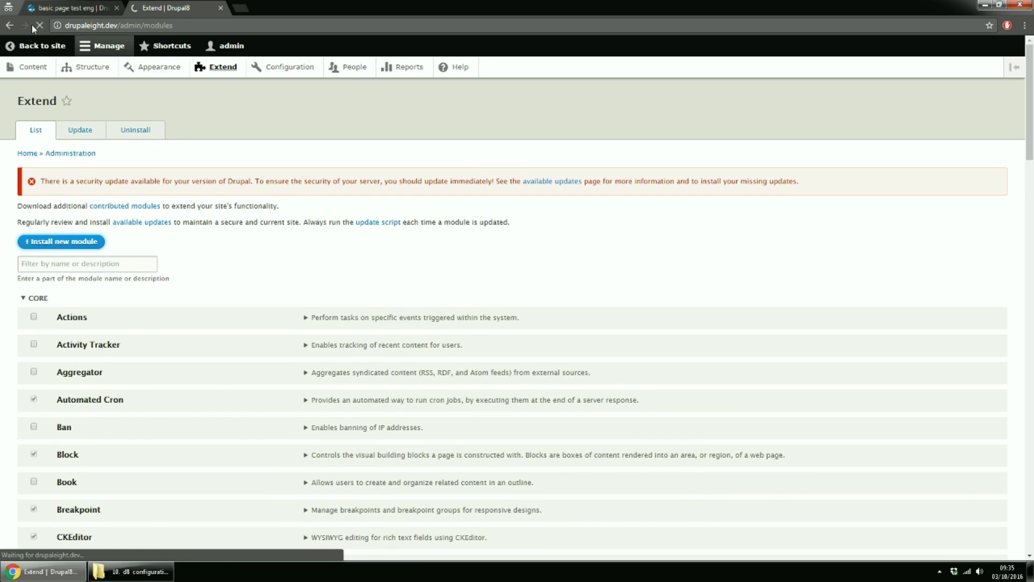
click(136, 263)
text(confi)
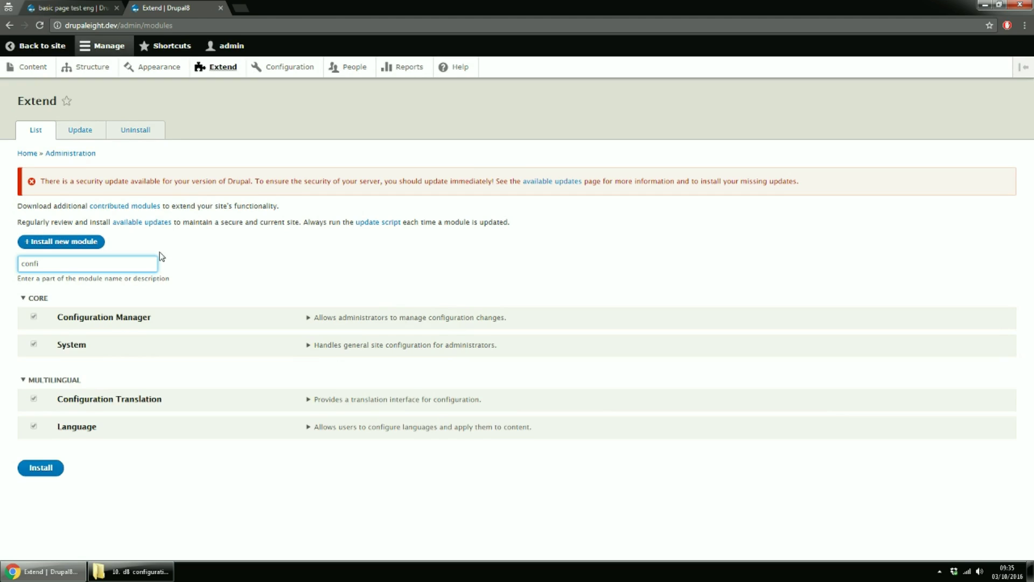
click(286, 402)
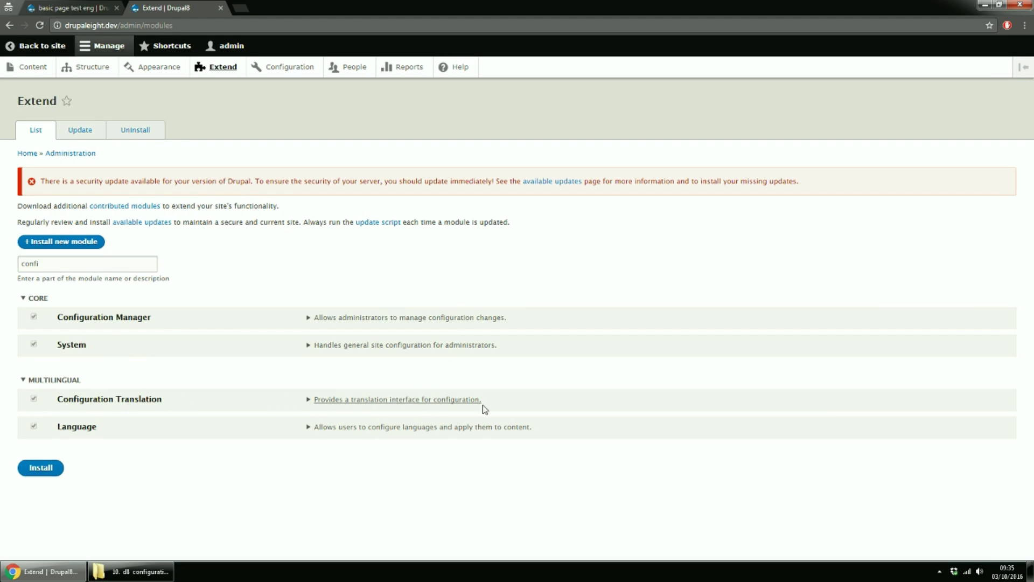
click(499, 402)
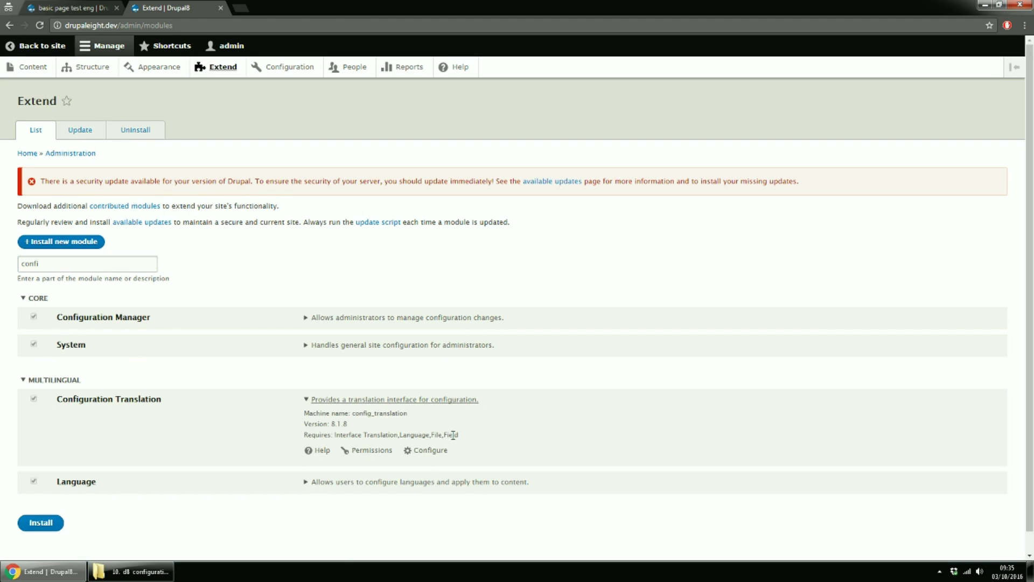
click(423, 453)
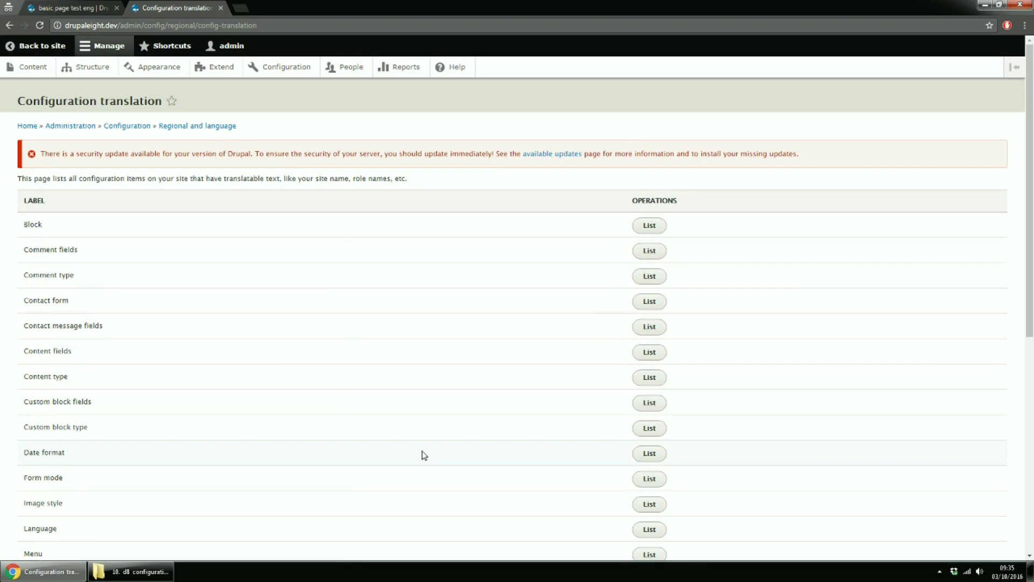
Step: Open the Translate page for System information at the bottom of the configuration list
scroll(594, 386, down, 5)
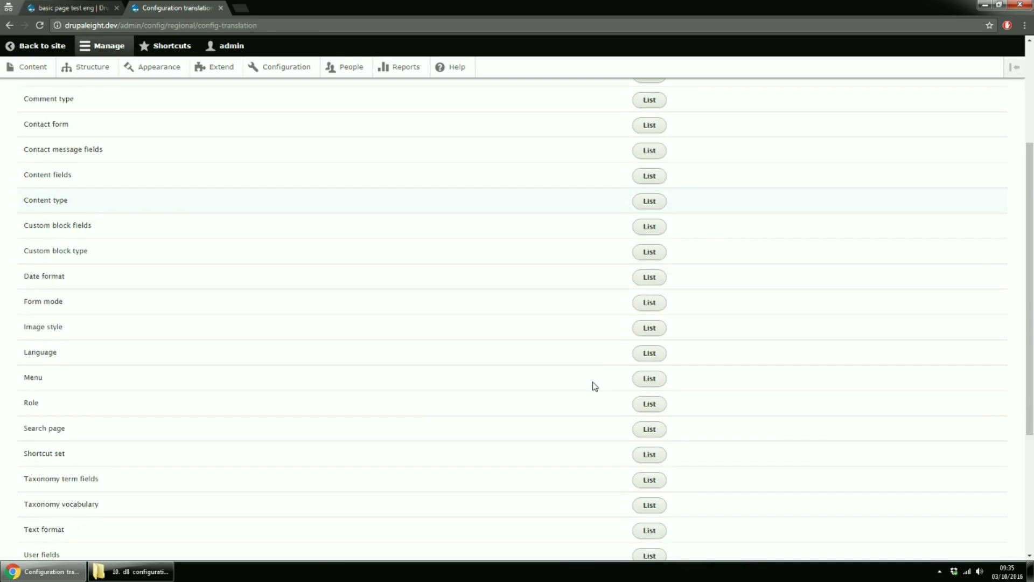
scroll(595, 387, down, 3)
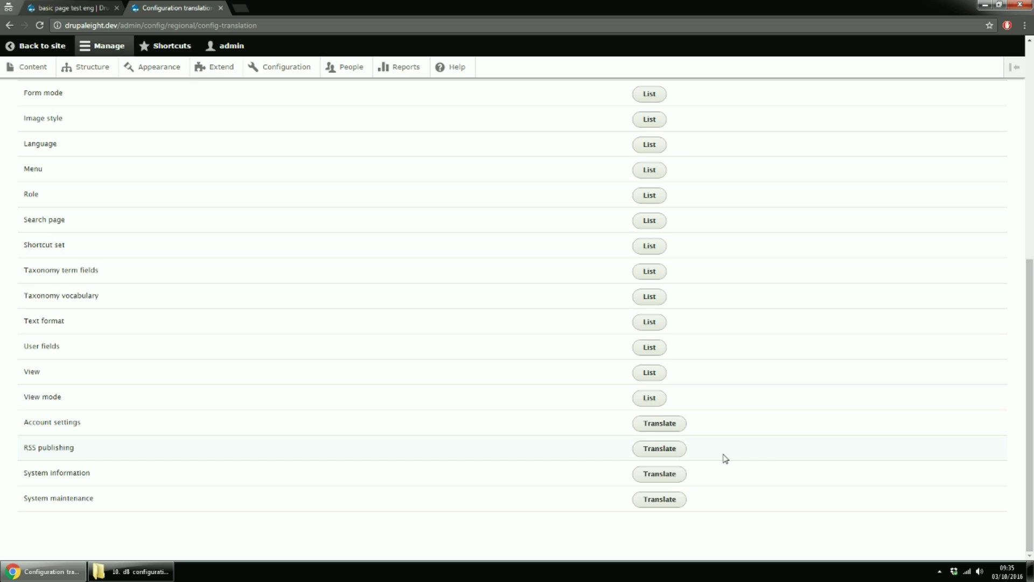
click(648, 479)
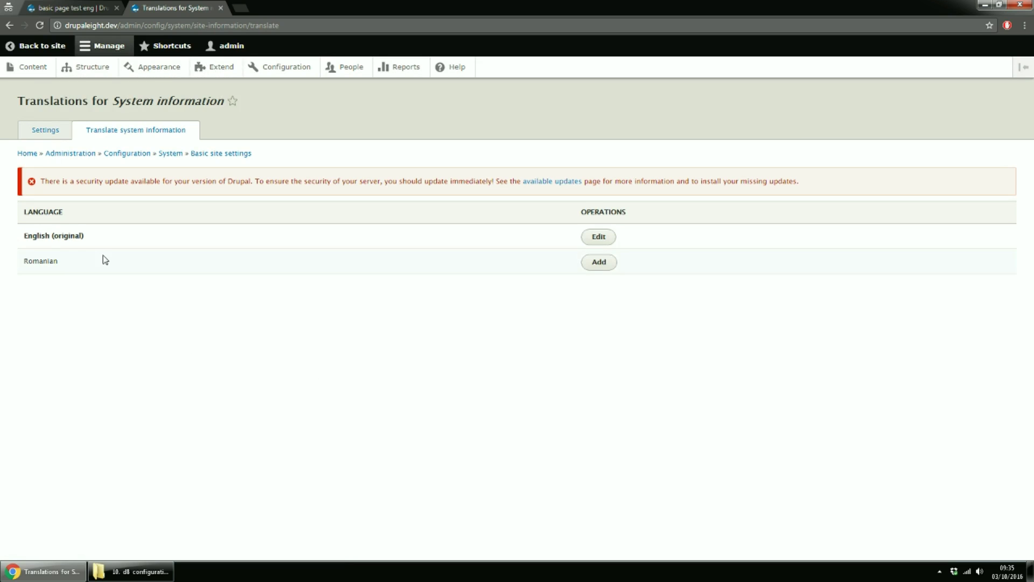
click(606, 243)
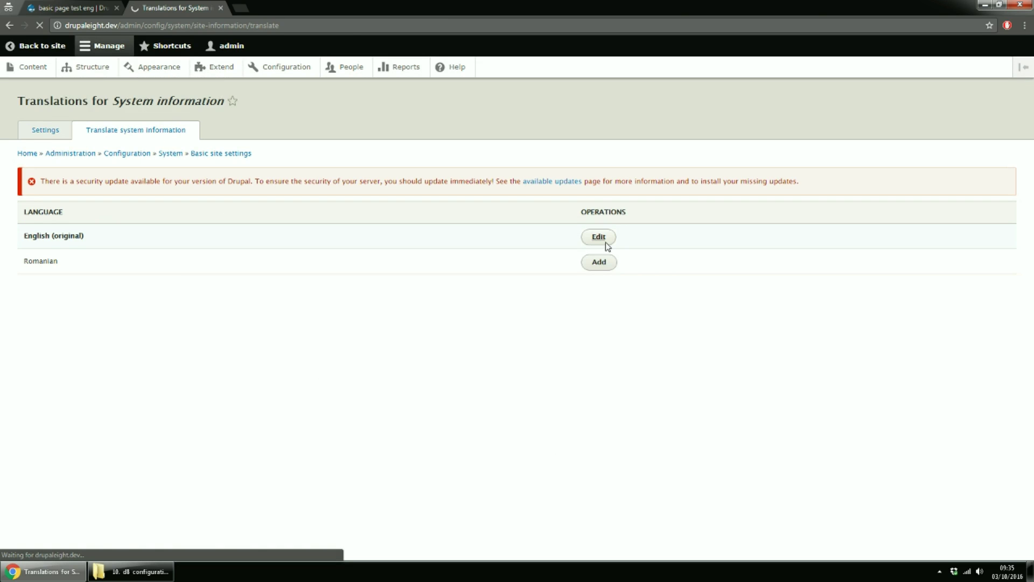
scroll(609, 234, down, 1)
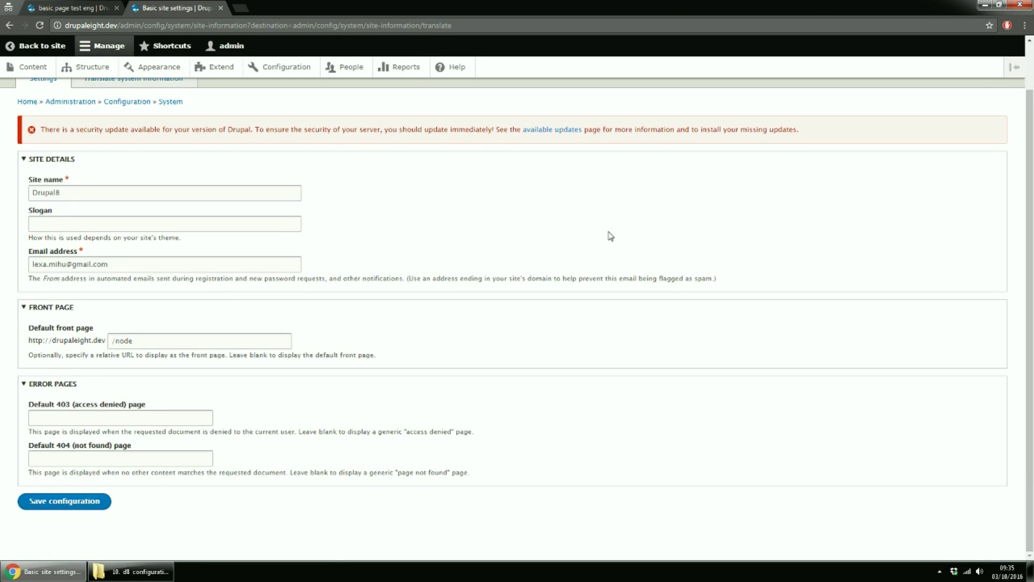
scroll(559, 247, up, 1)
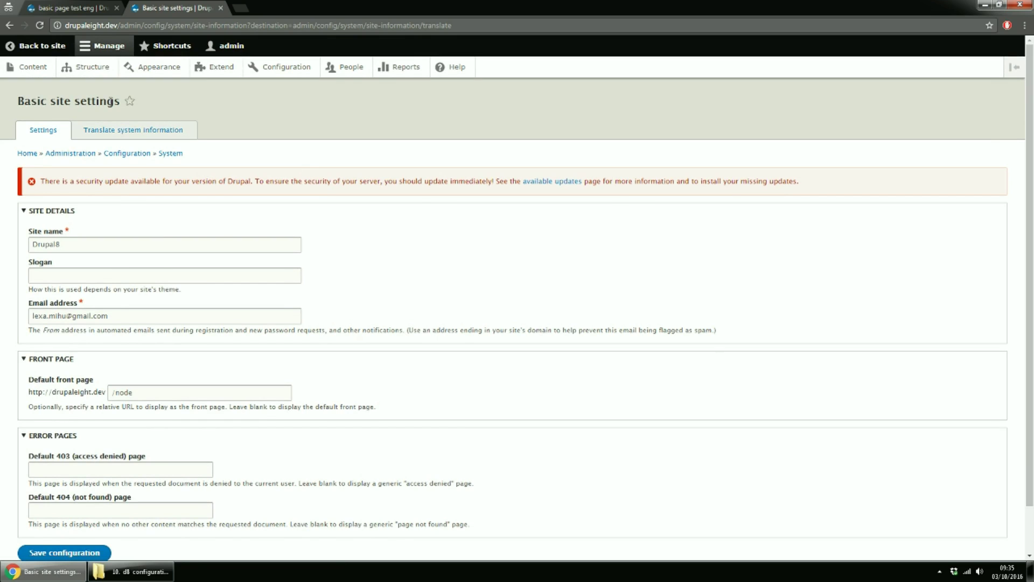
click(8, 27)
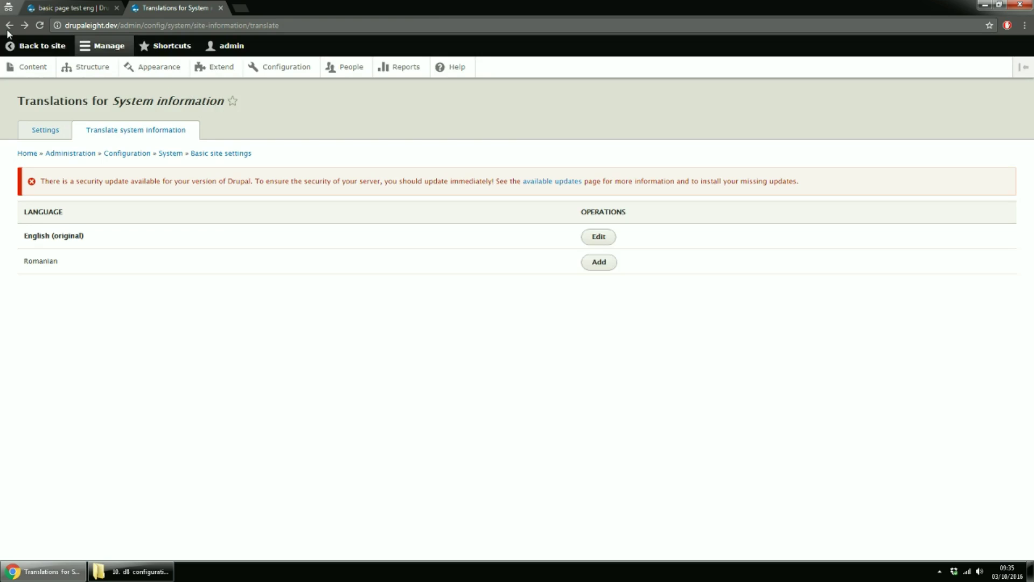
Step: Save a Romanian System information translation: site name 'Drupal8 romanian', slogan 'Slogan - romanian'
click(610, 263)
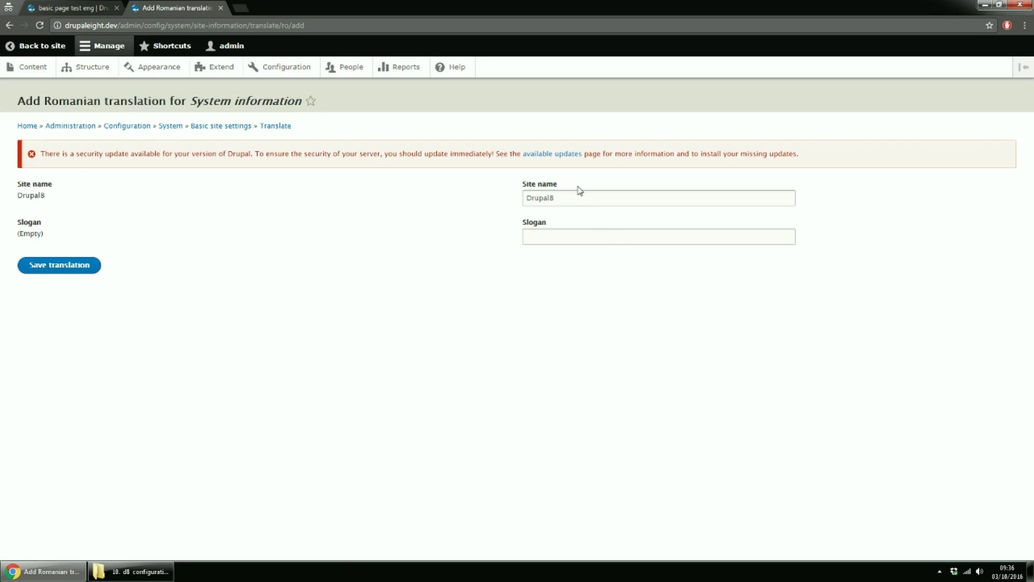
click(581, 195)
text(romanian)
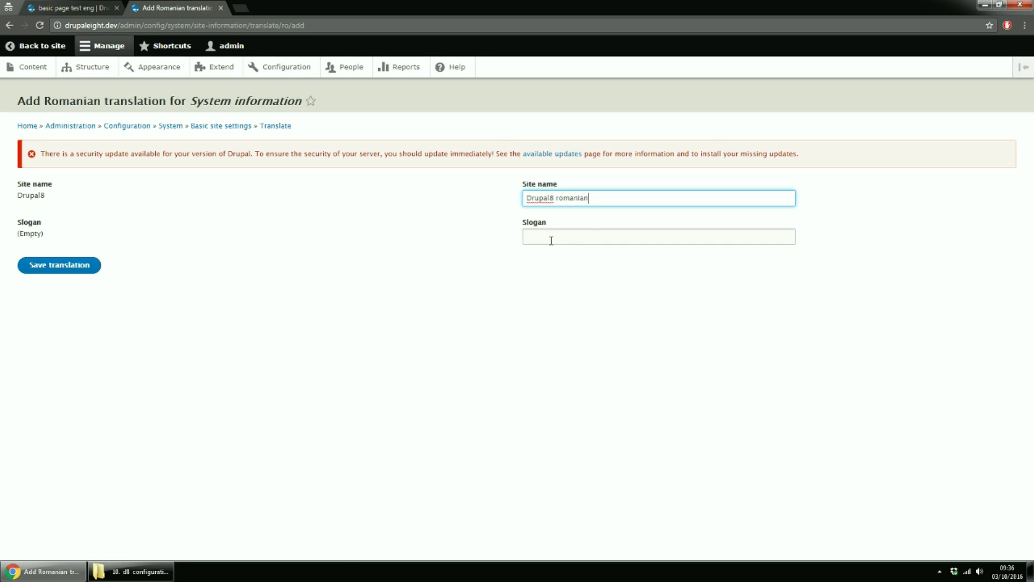
click(553, 238)
text(Slog)
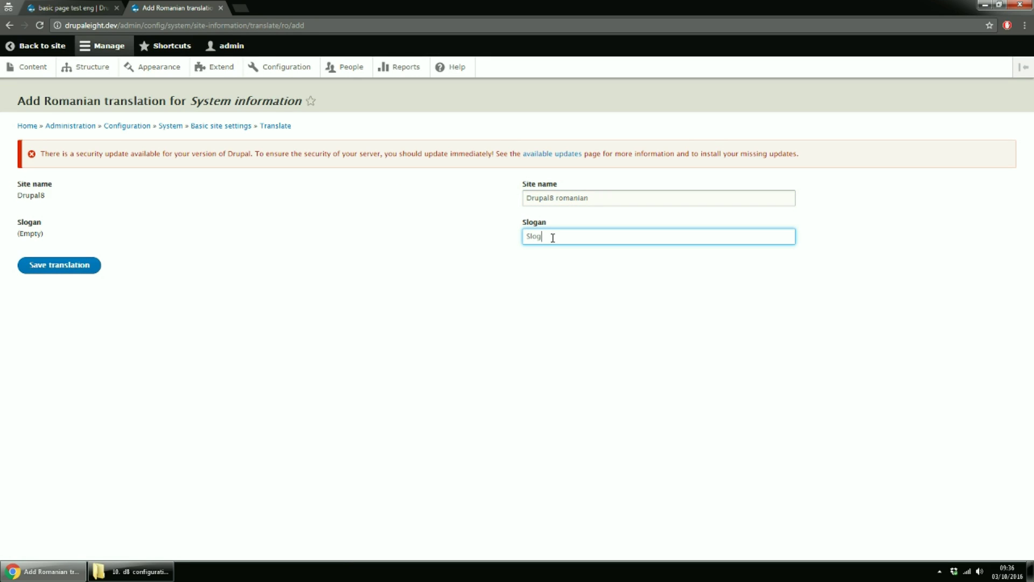
text(an - romanian)
click(84, 264)
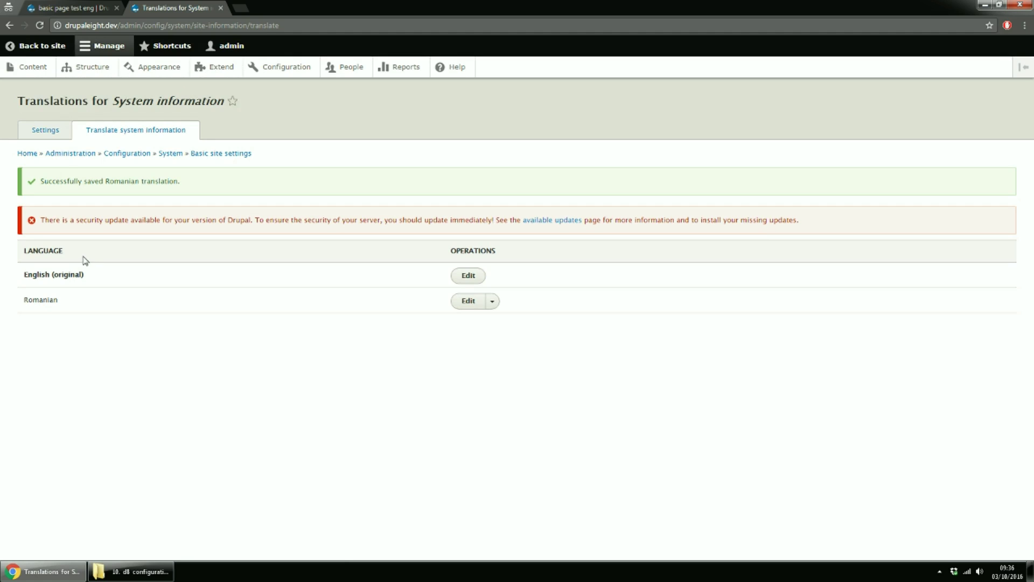
Step: Return to the front end and switch to Romanian, showing 'Drupal8 romanian' and 'Slogan - romanian'
click(47, 50)
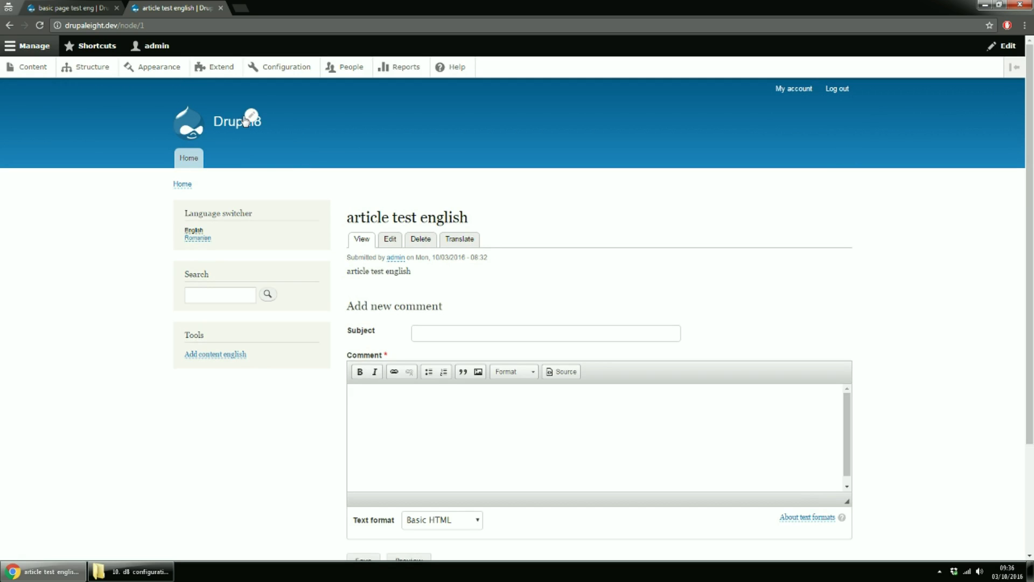
click(206, 239)
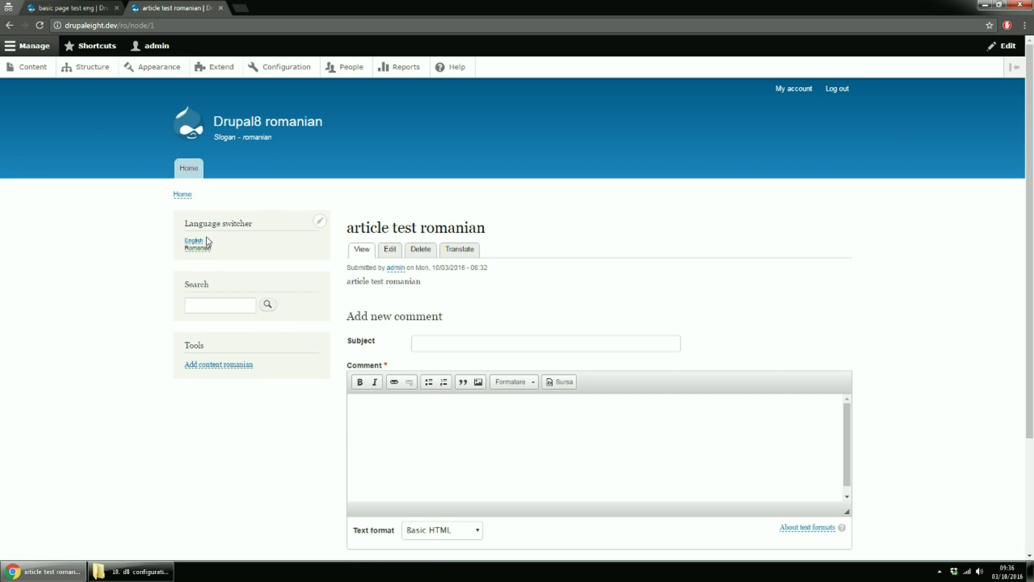